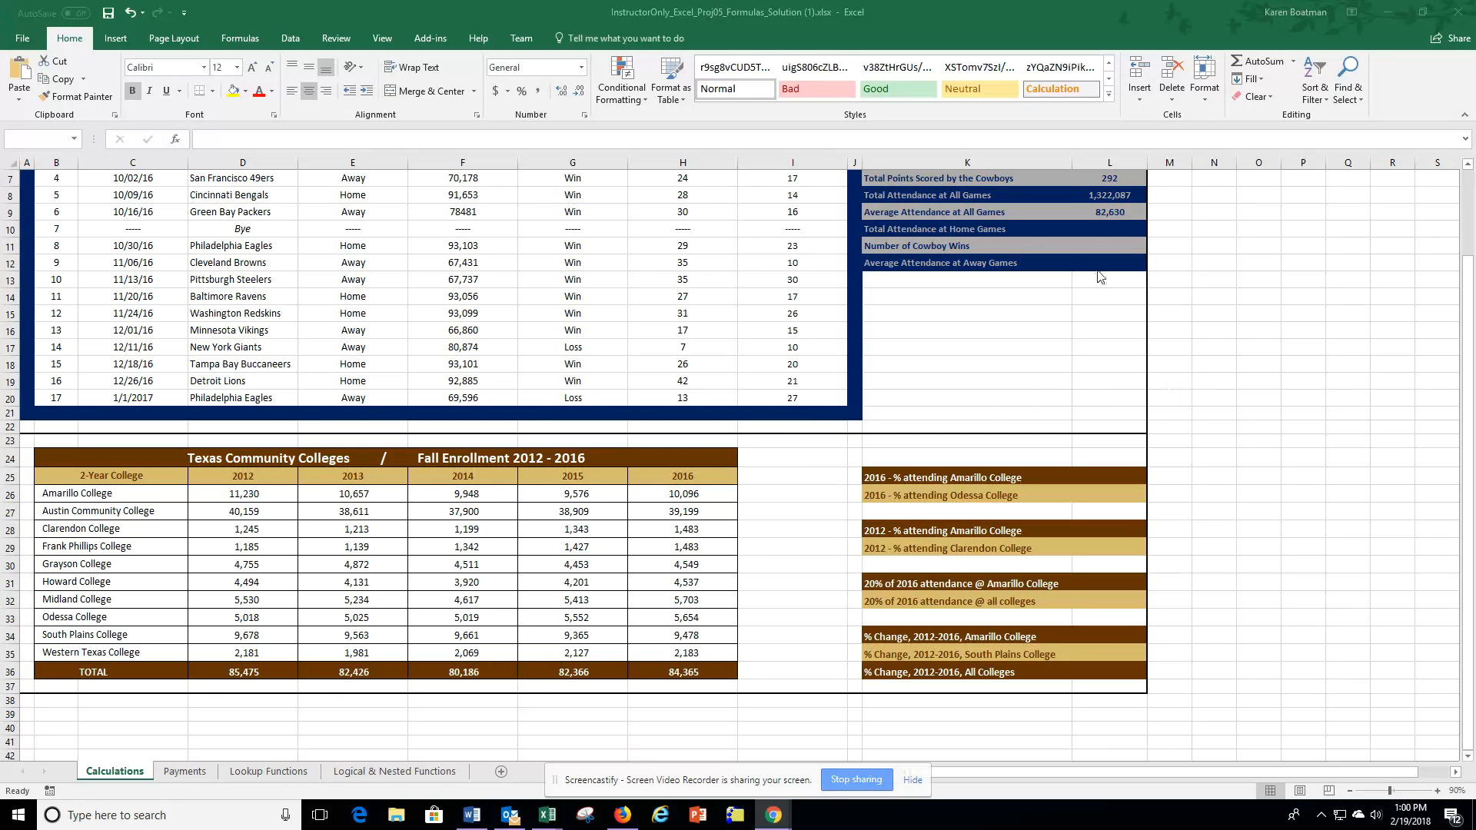
Step: Calculate Total Attendance at Home Games in L10 with SUMIF, using range E4:E20, criterion "Home" and sum range F4:F20
left_click(1270, 371)
scroll(1269, 370, "up", 2)
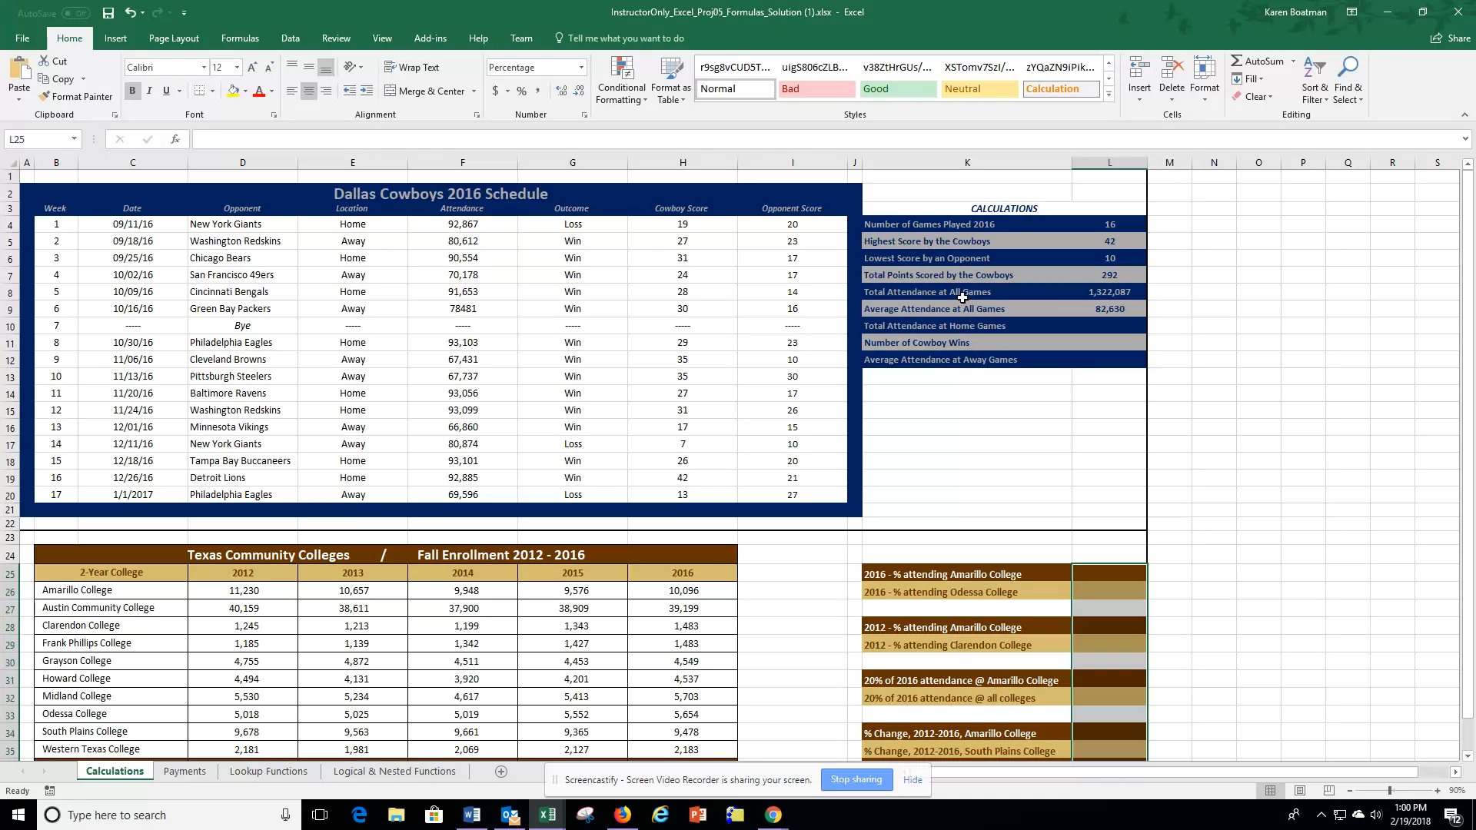
left_click(1113, 328)
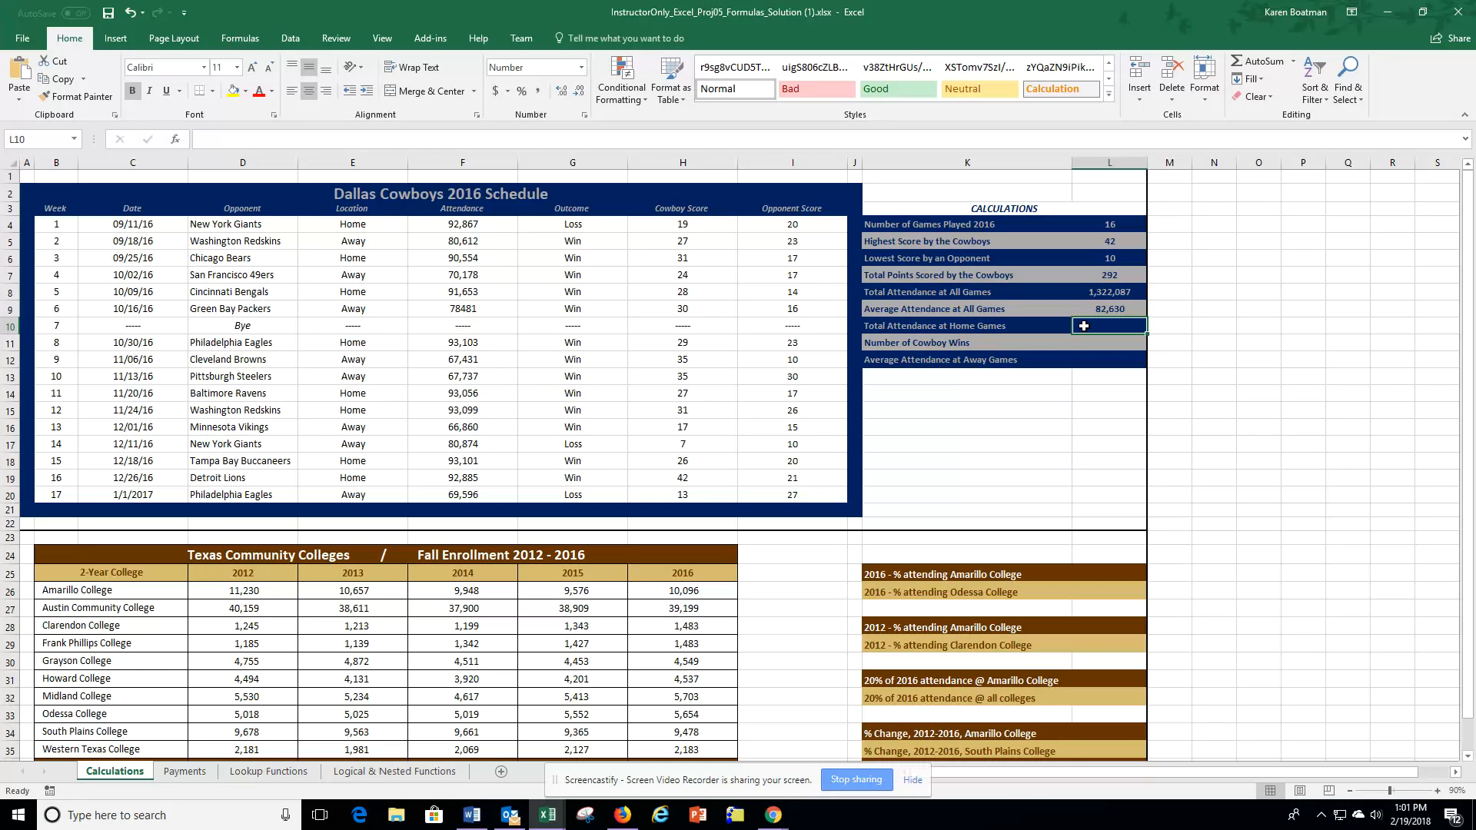
type("=")
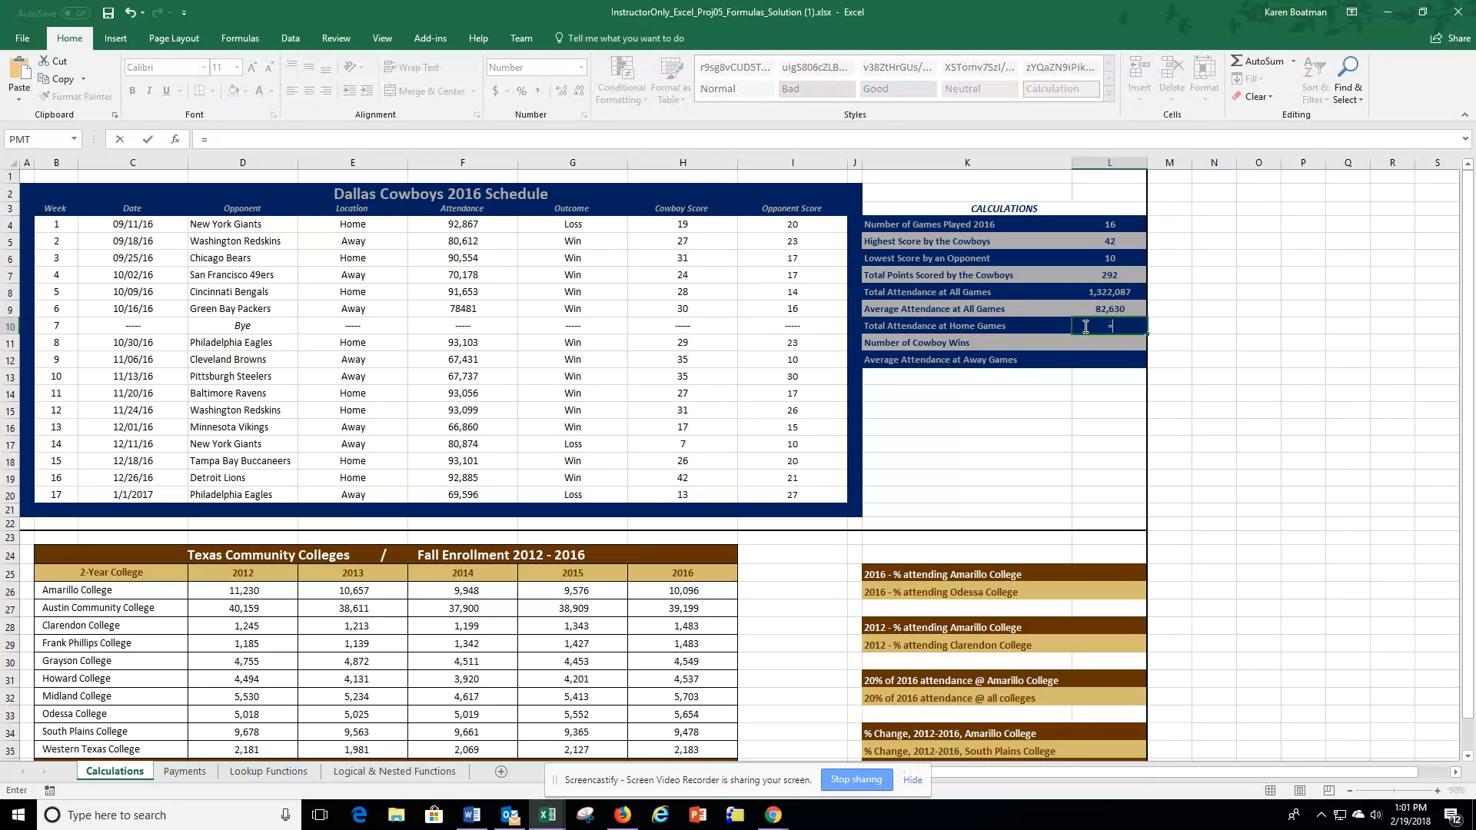
type("sum")
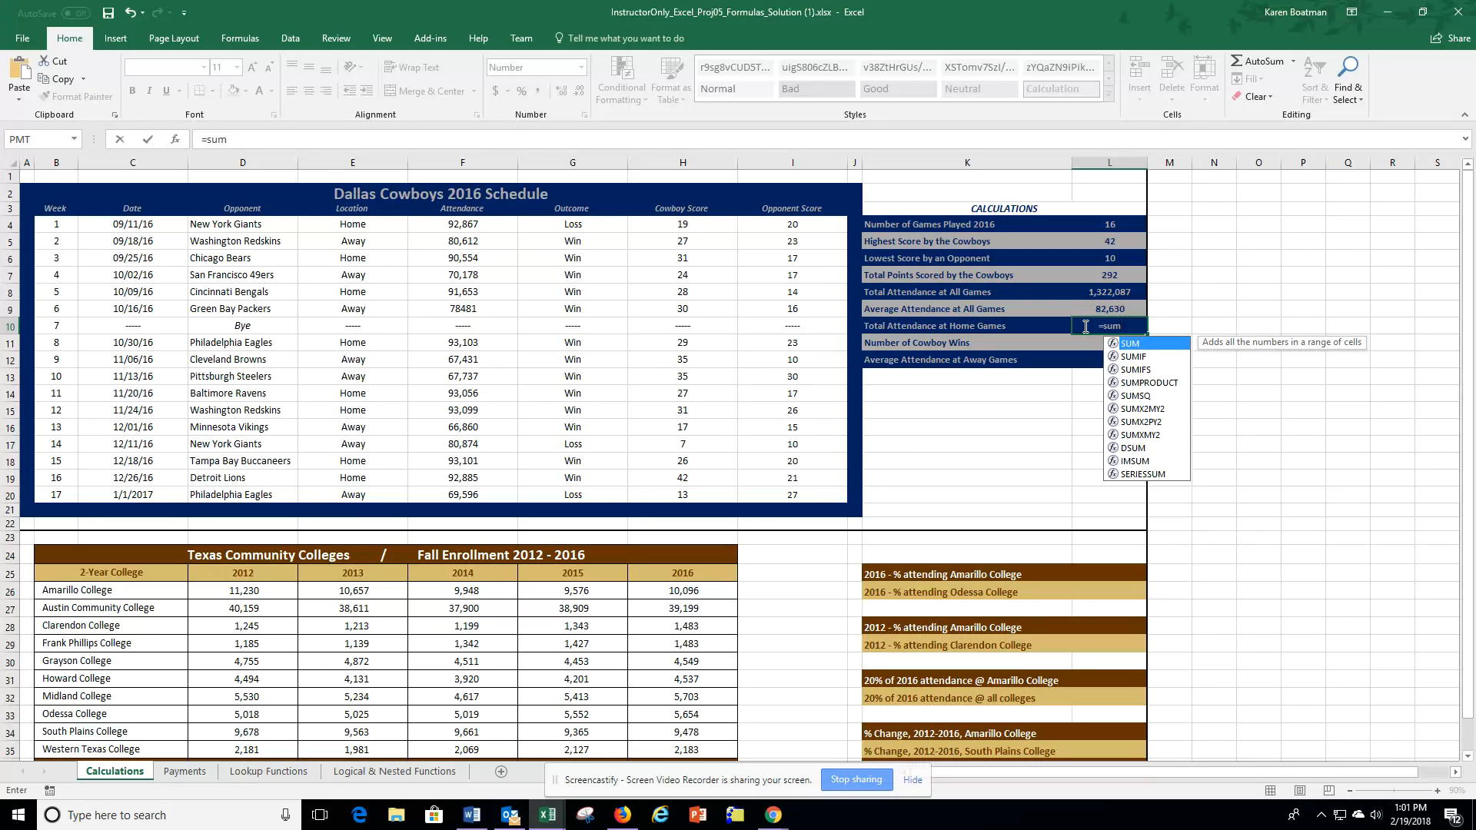
key("Down")
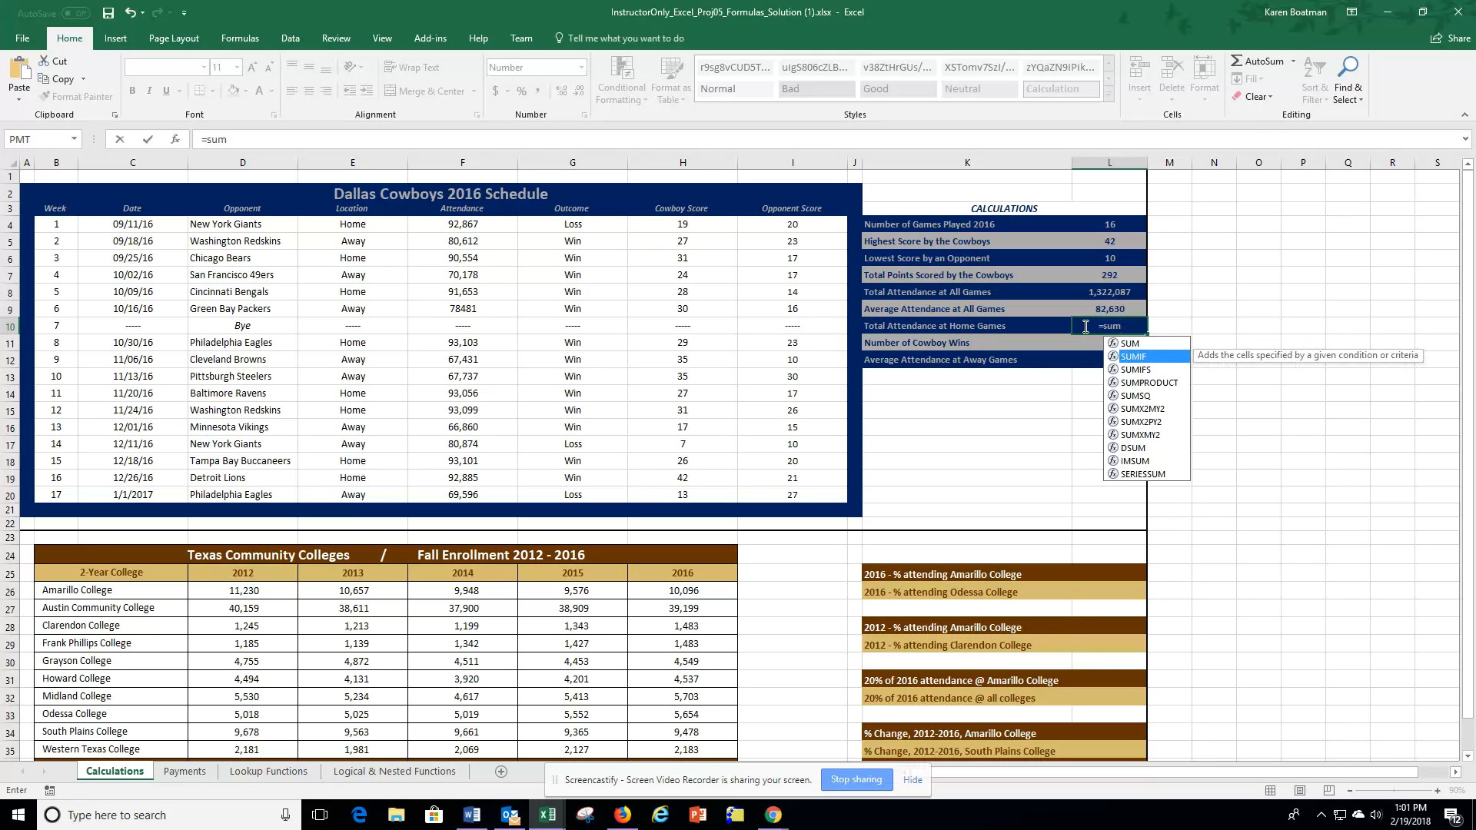
key("Tab")
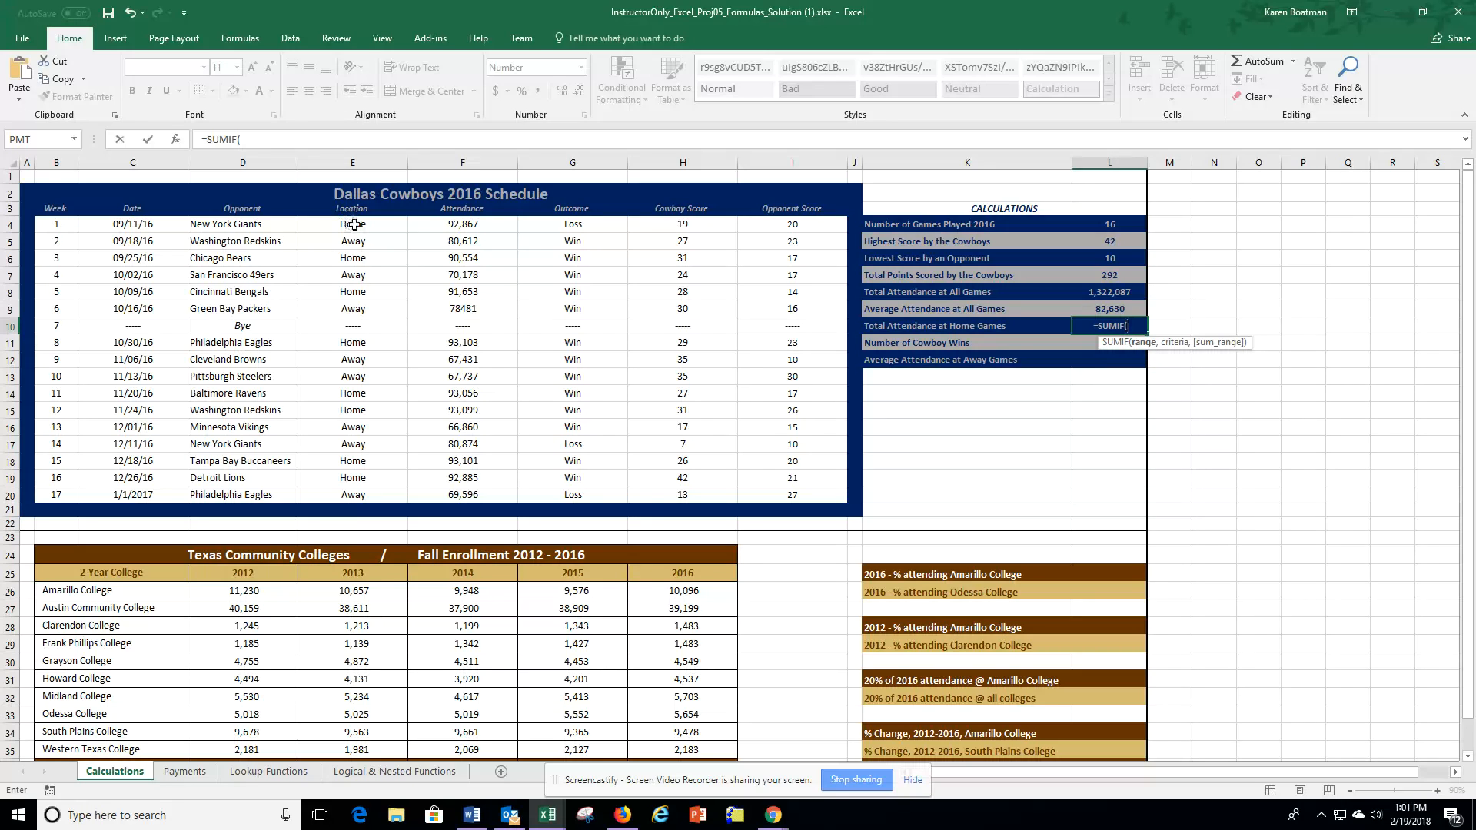
left_click_drag(353, 224, 355, 494)
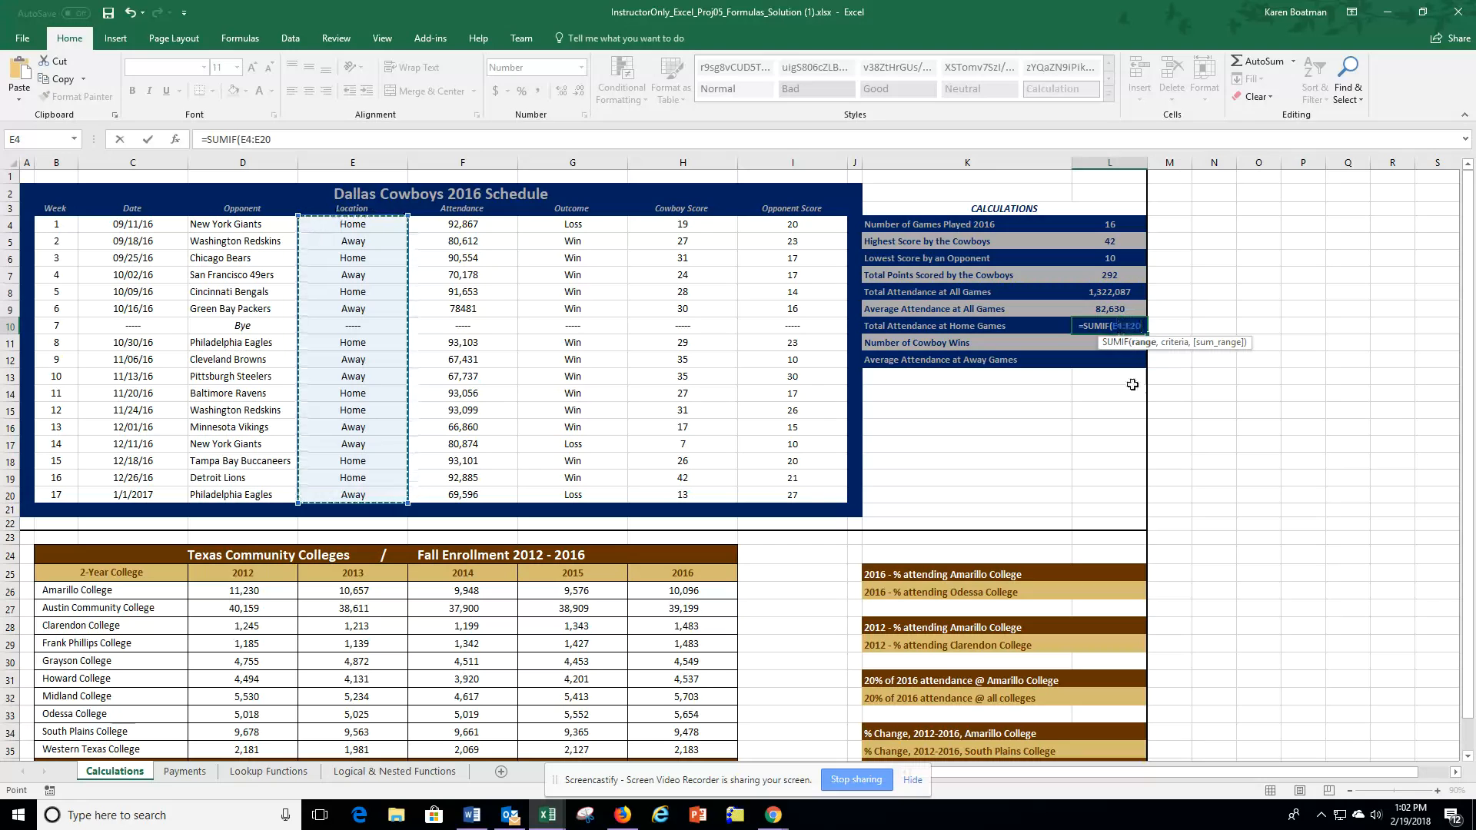
type(",")
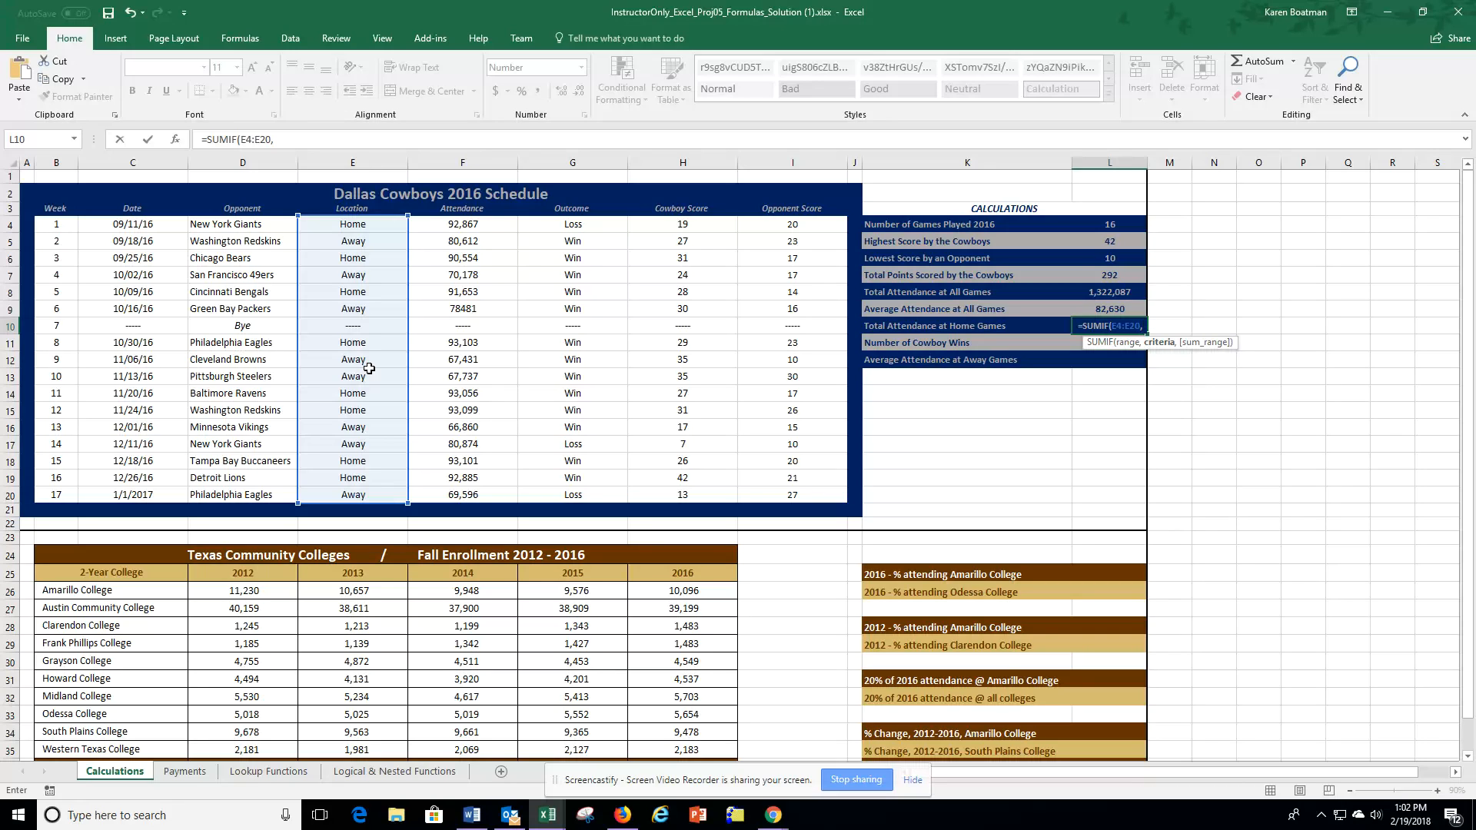
type("\"")
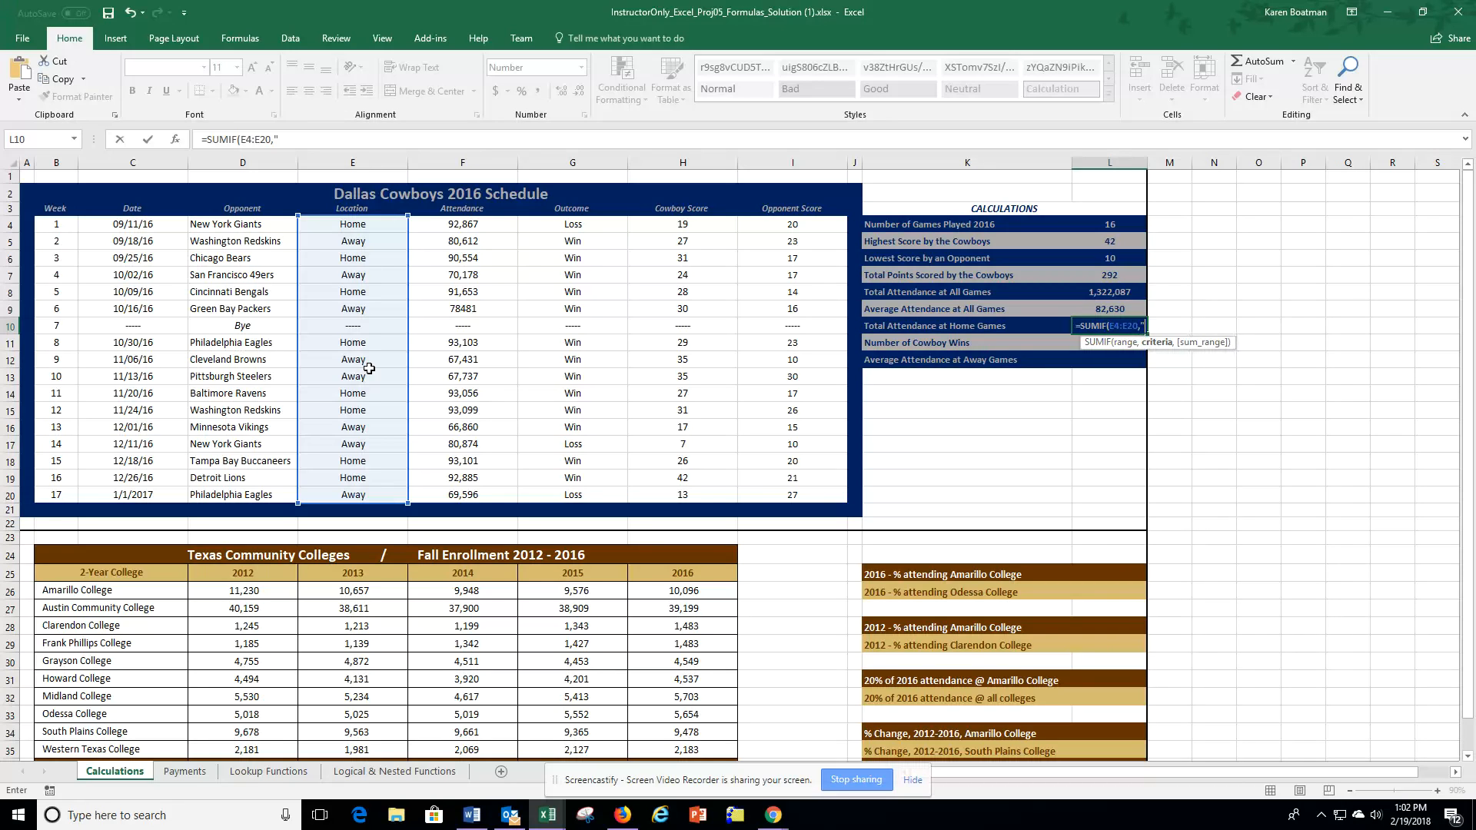
type("Home\"")
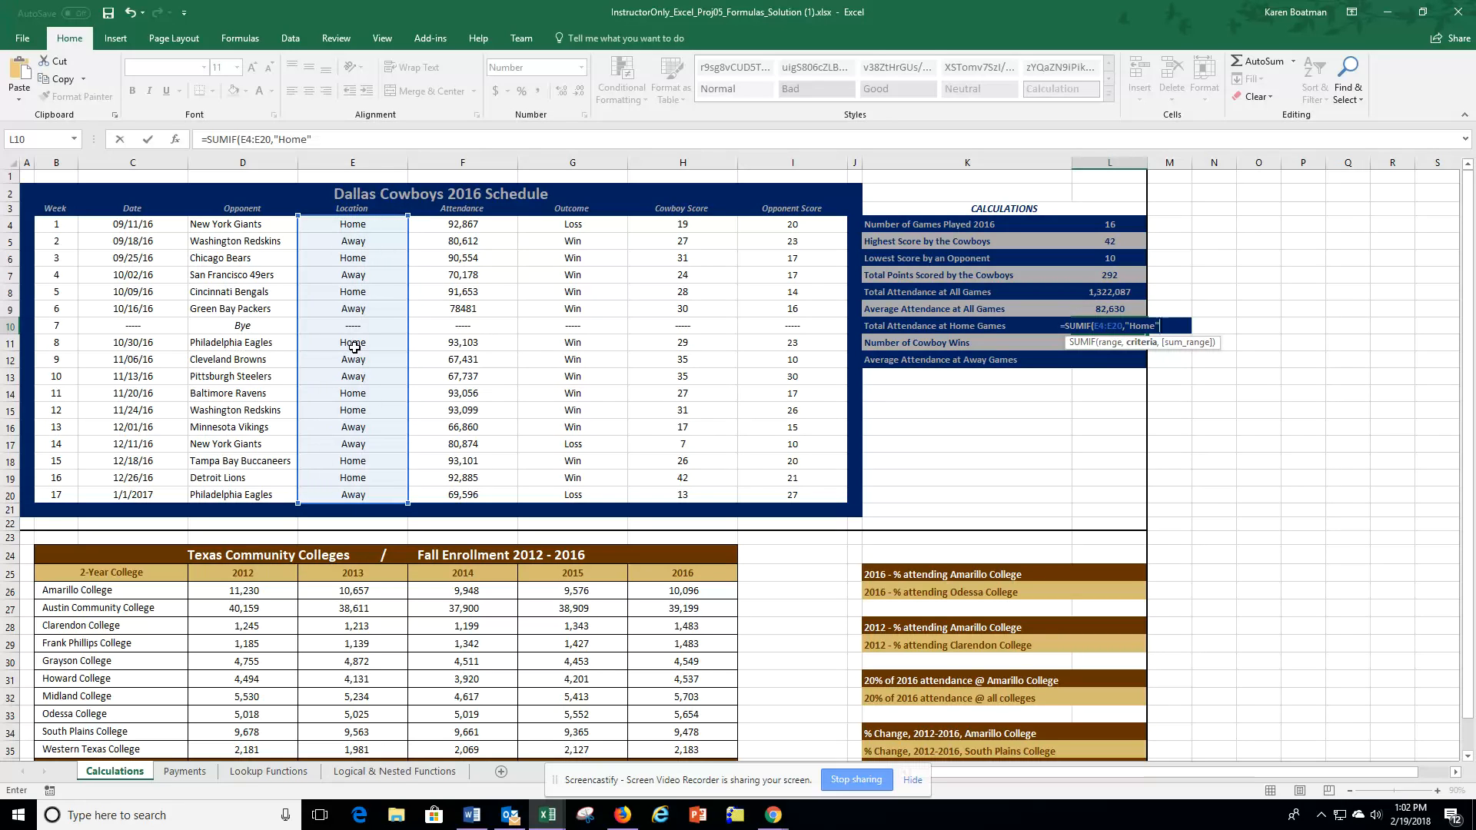
type(",")
left_click_drag(459, 222, 462, 496)
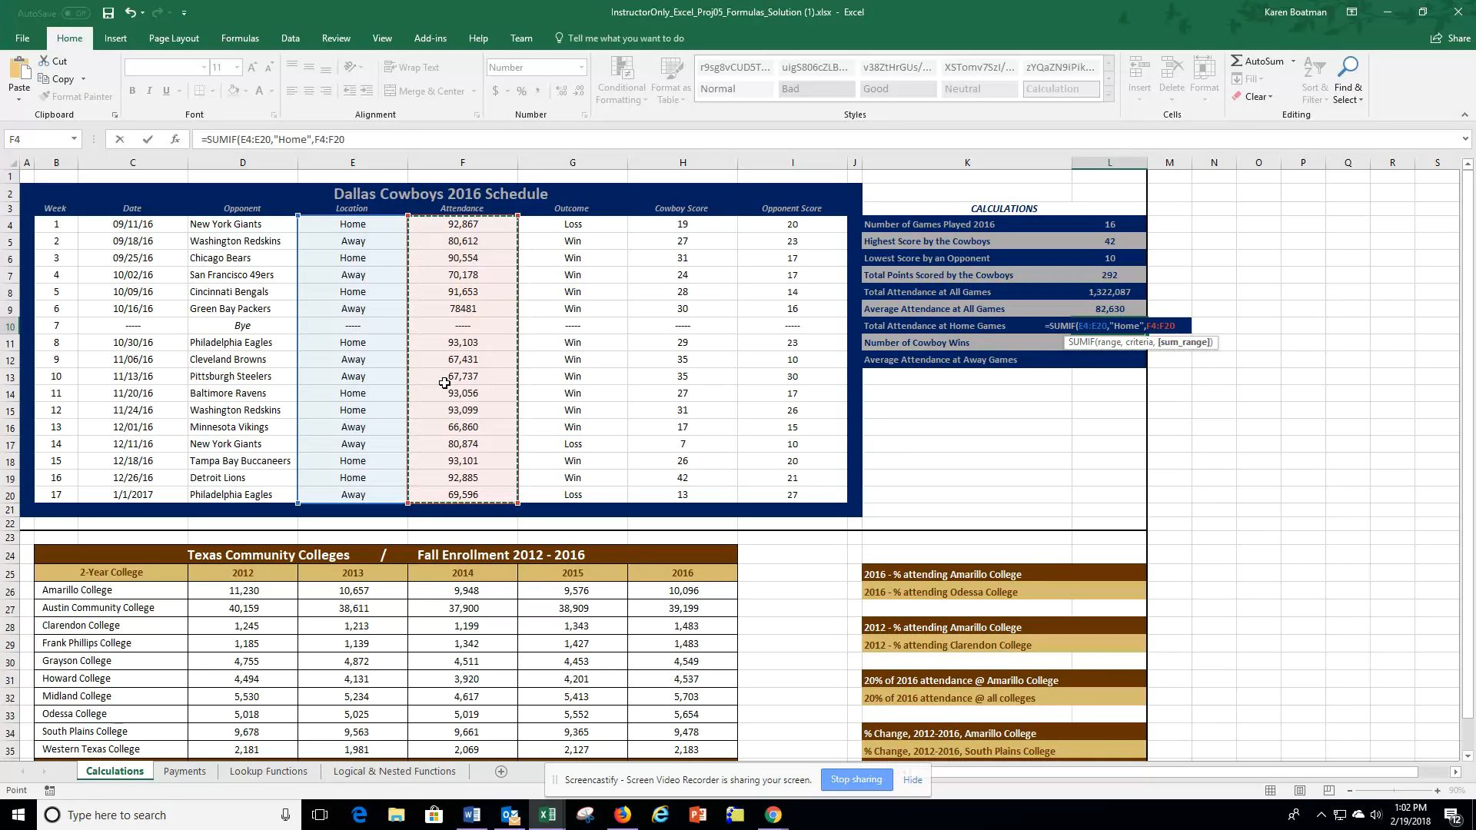
key("Return")
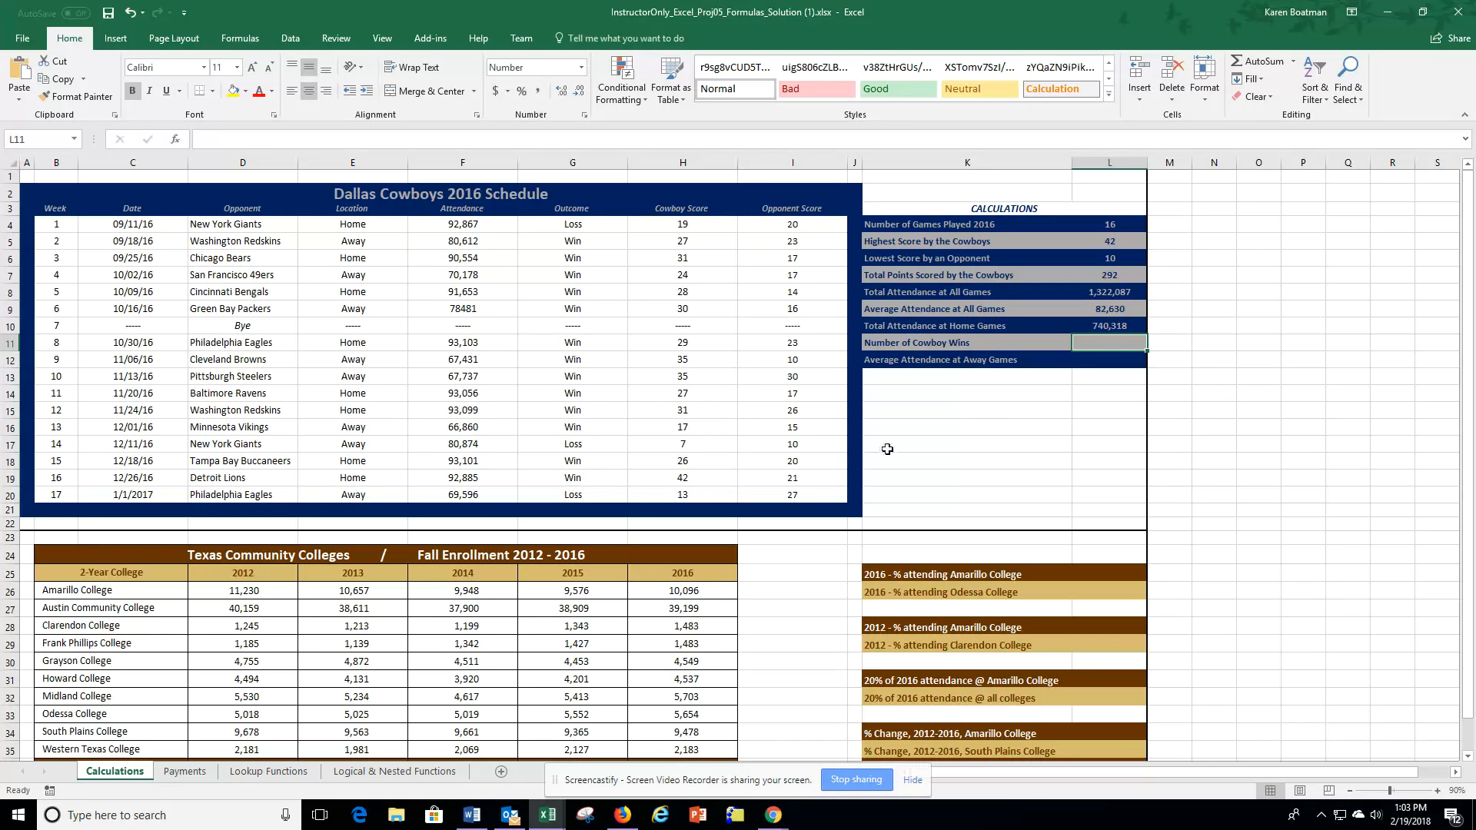
Step: Calculate Number of Cowboy Wins in L11 with COUNTIF, using range G4:G20 and criterion "Win"
type("=coun")
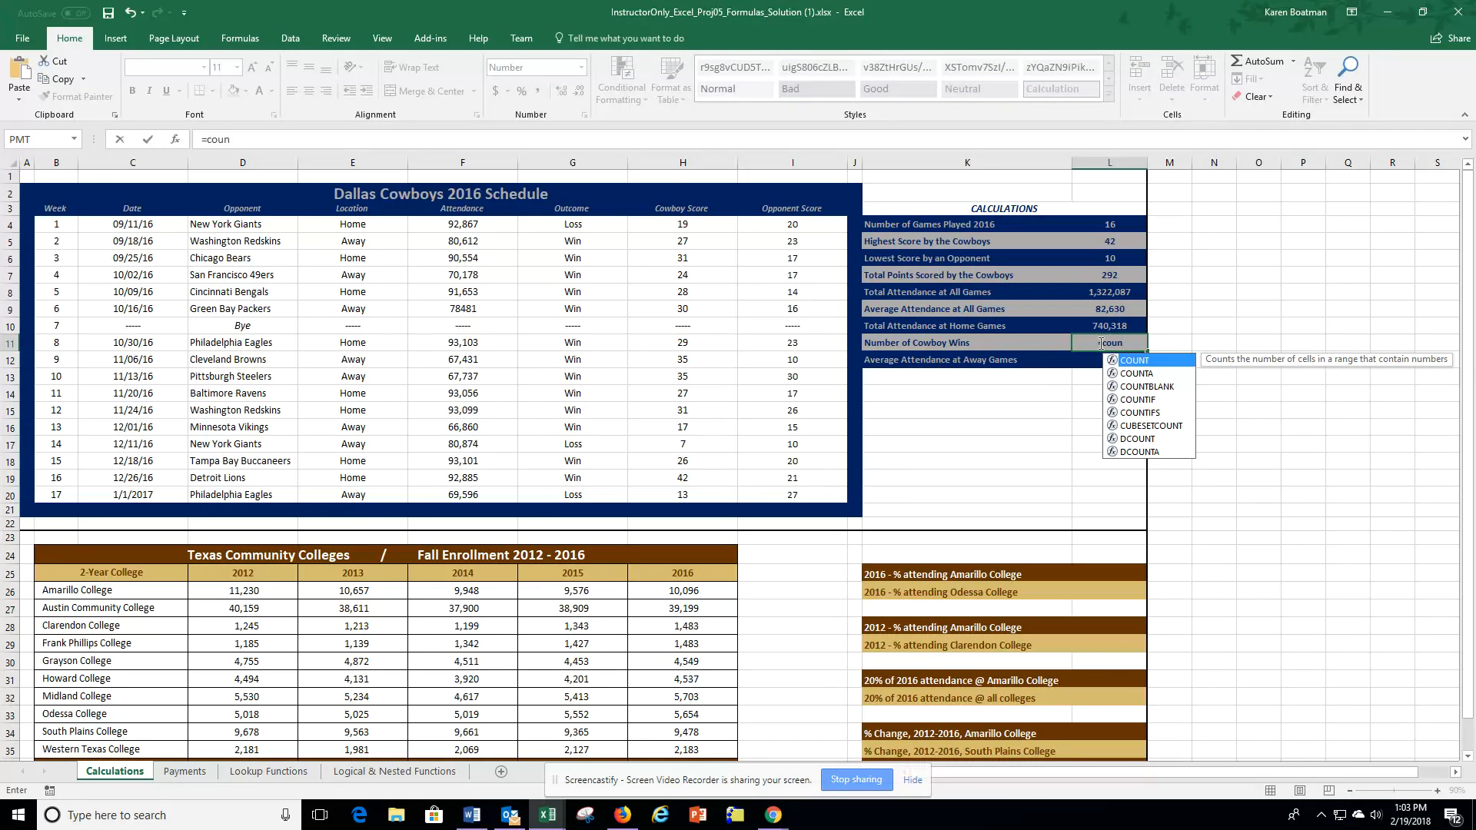
key("Down")
key("Down")
key("Down")
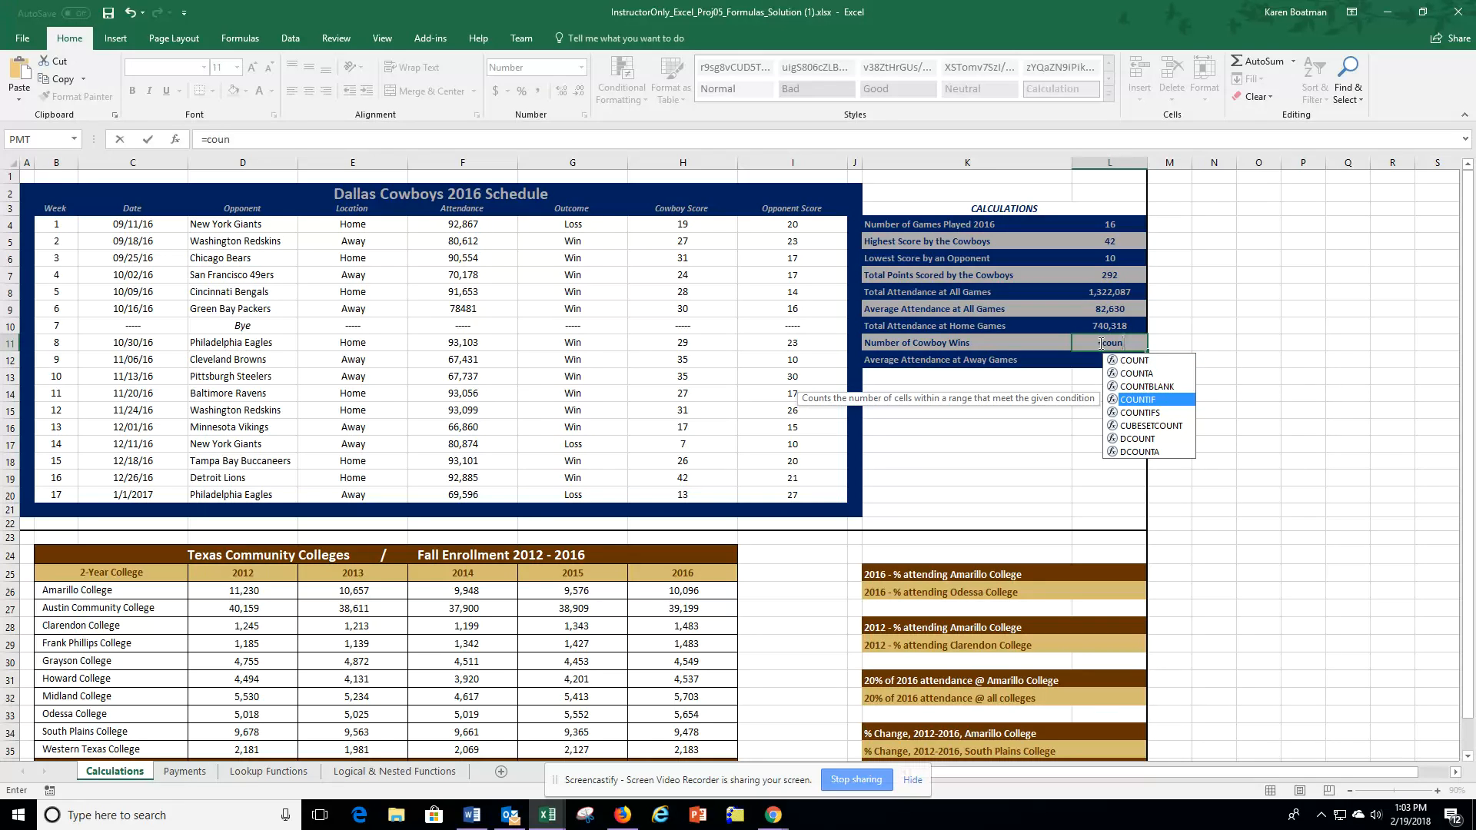
key("Tab")
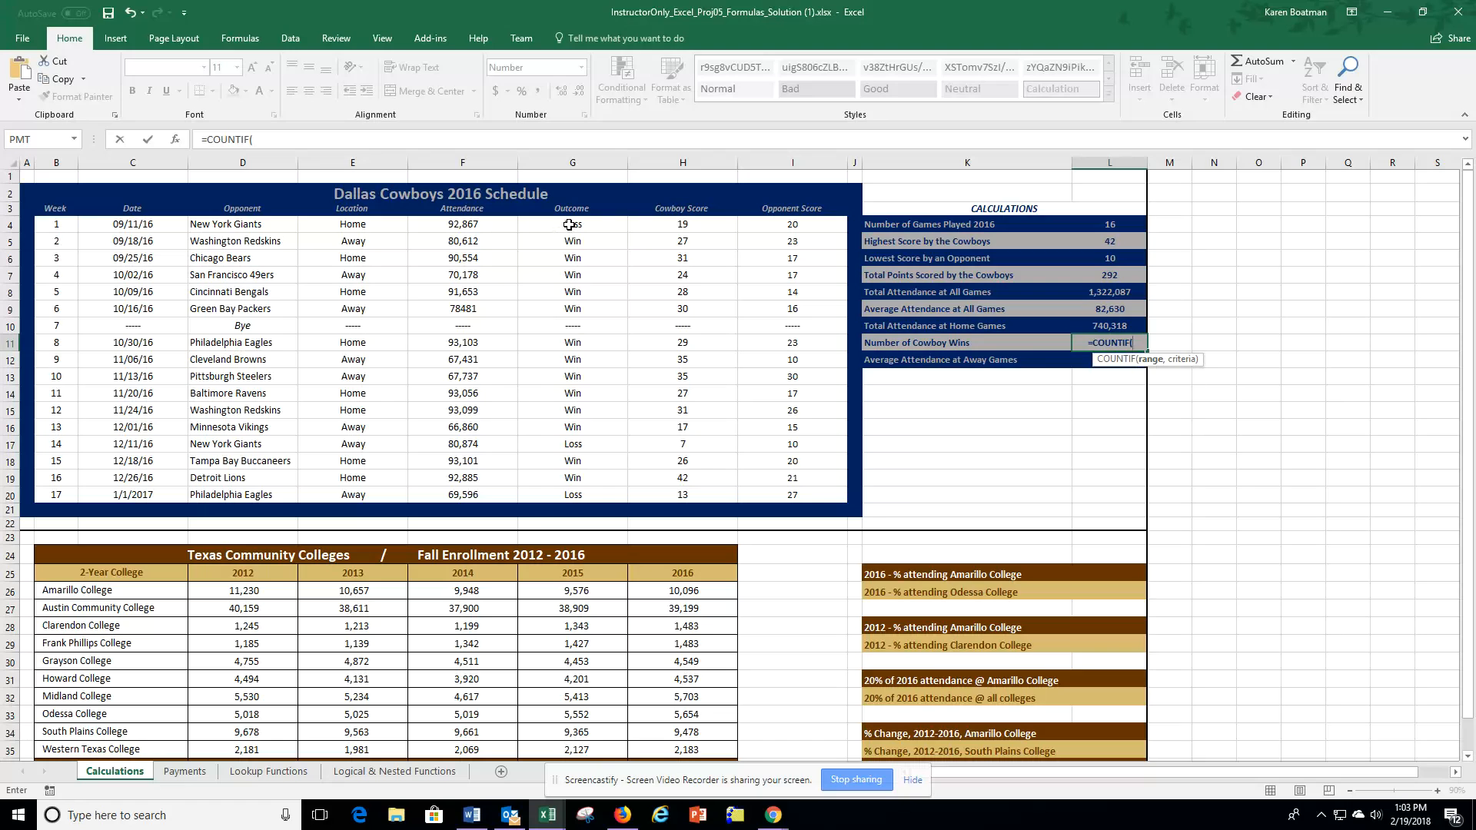
left_click_drag(569, 224, 568, 496)
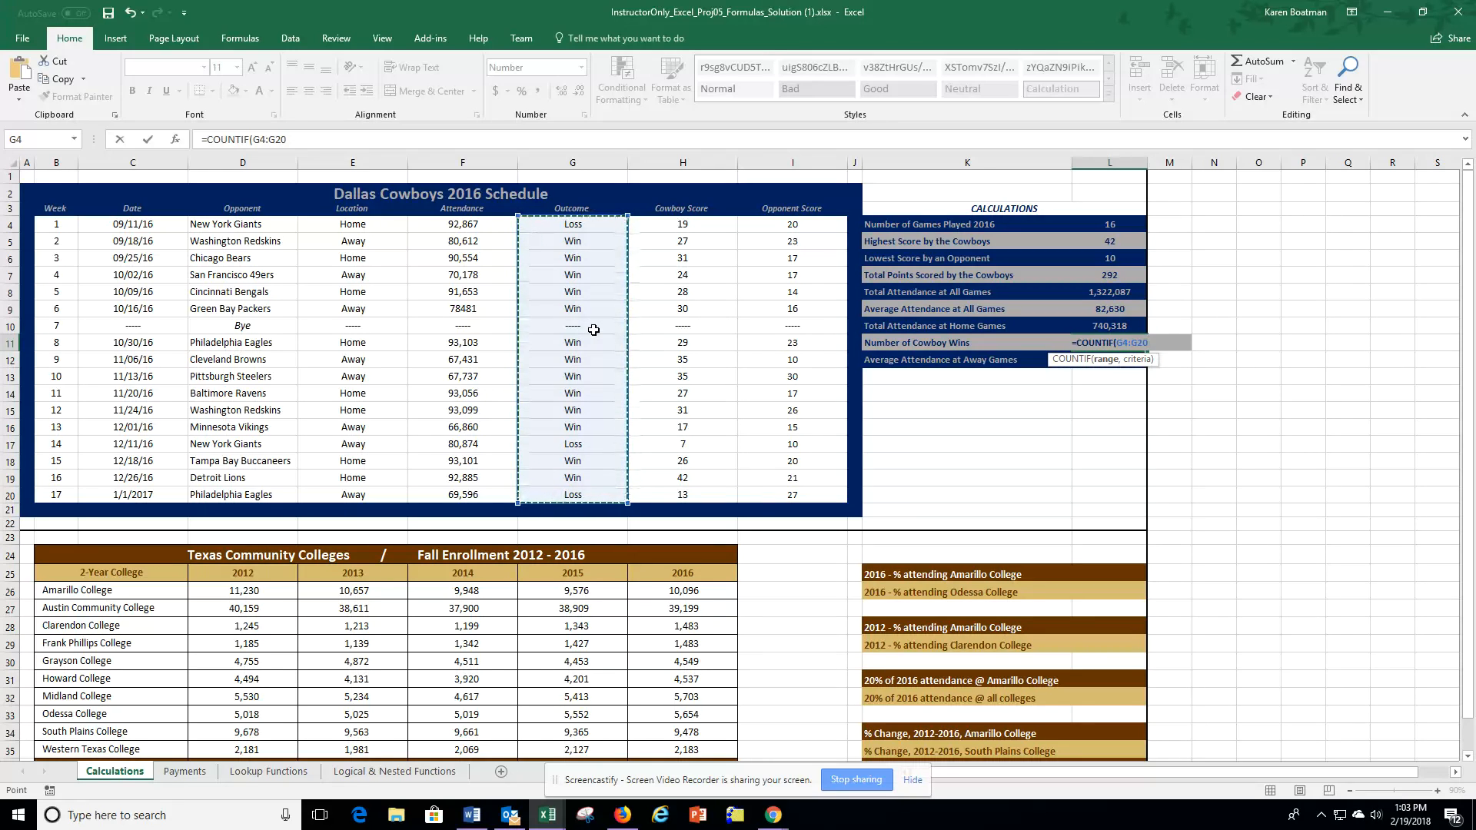
type(",")
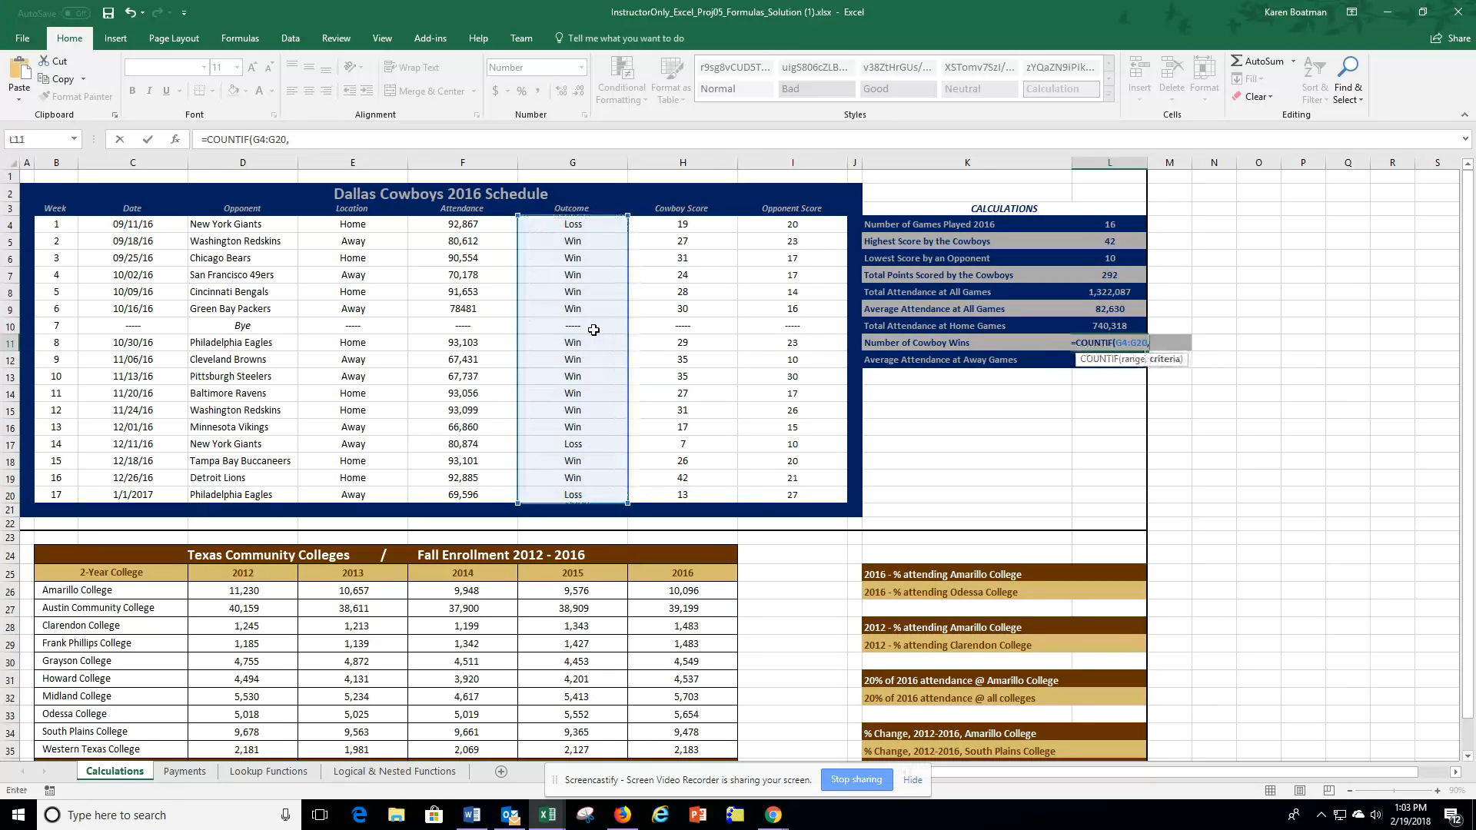
type("\"Win\"")
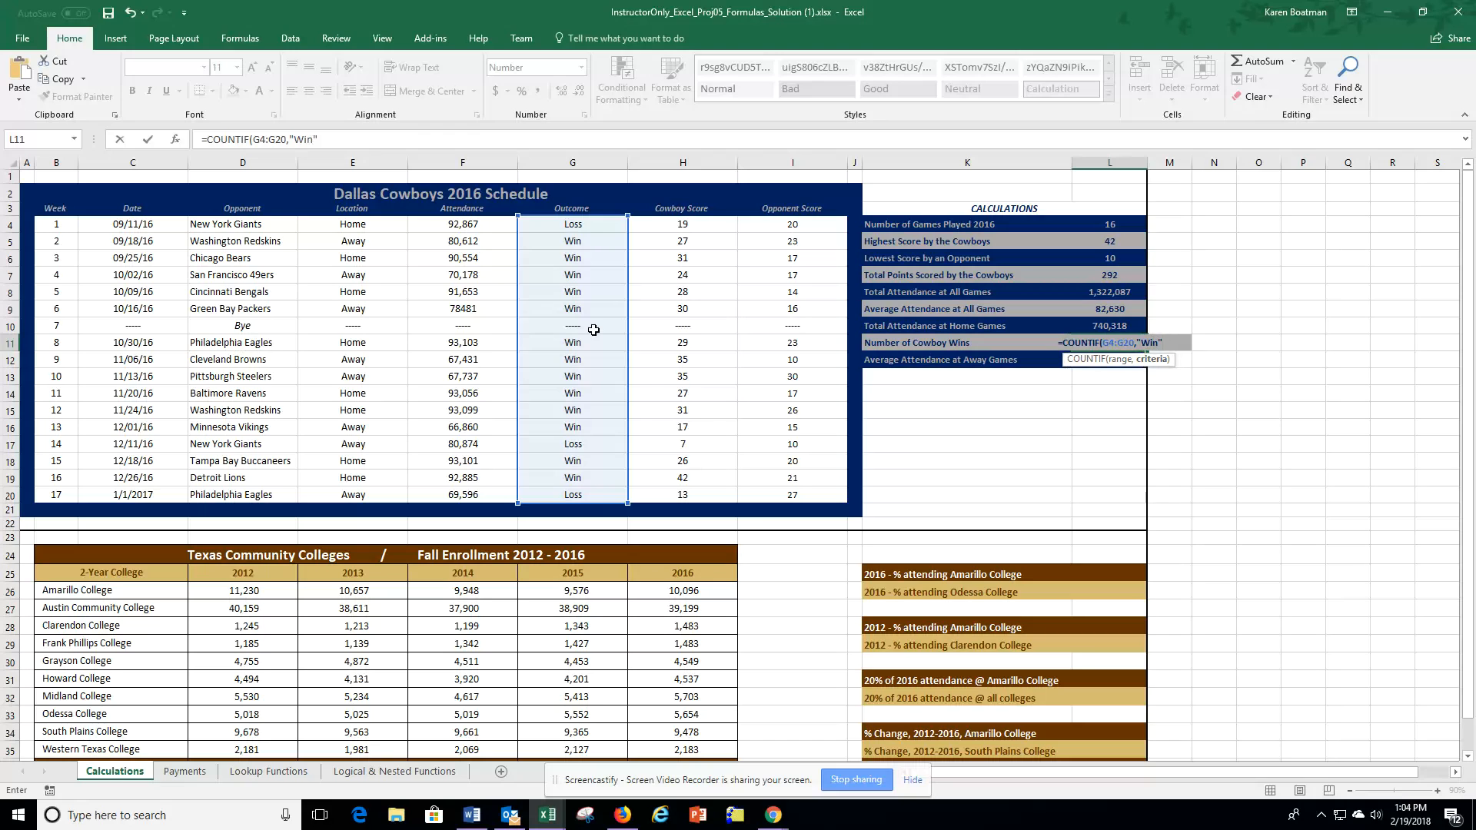
key("Return")
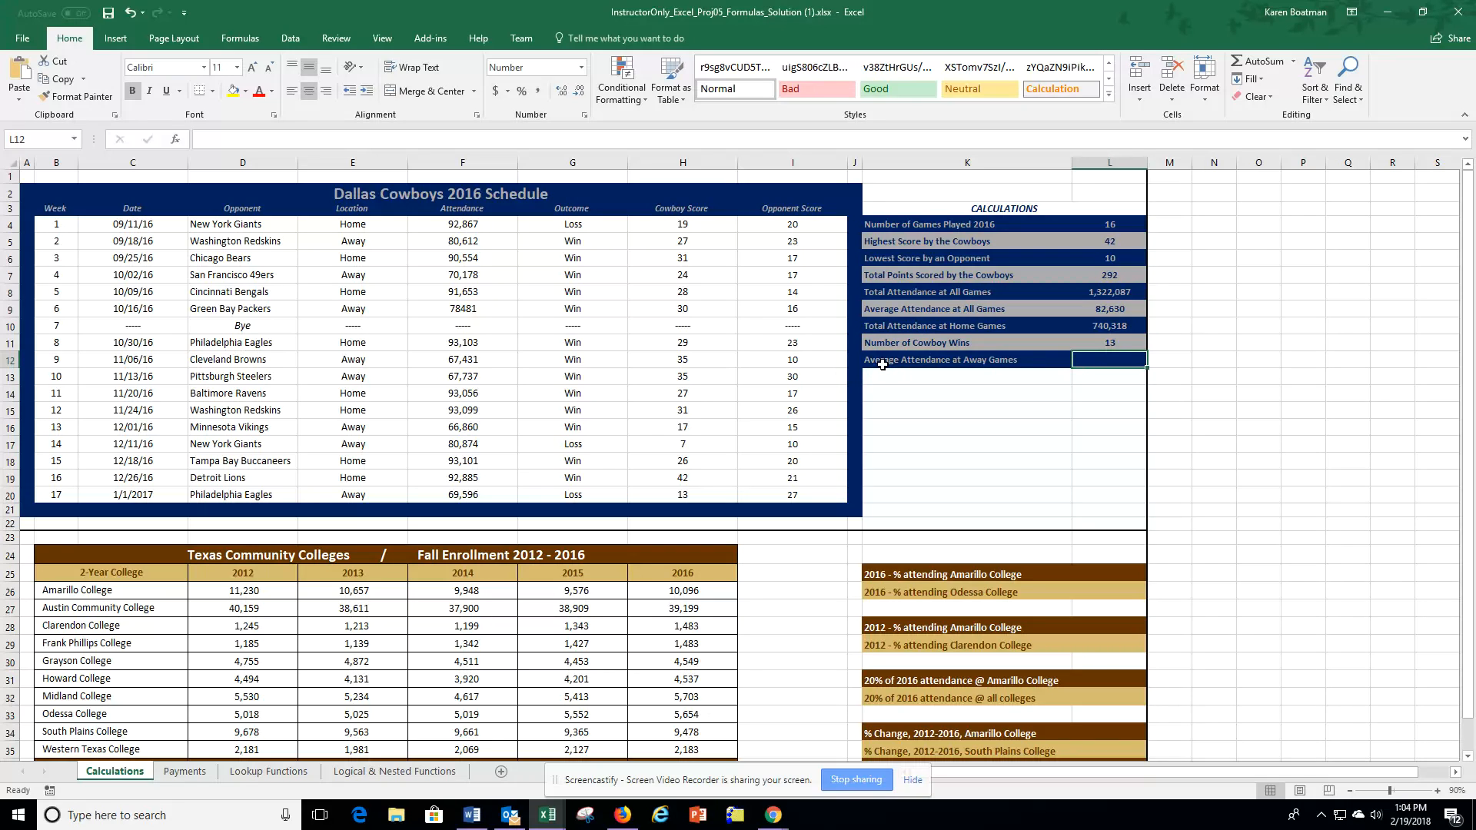
Step: Calculate Average Attendance at Away Games in L12 with AVERAGEIF, using range E4:E20, criterion "Away" and average range F4:F20
type("=")
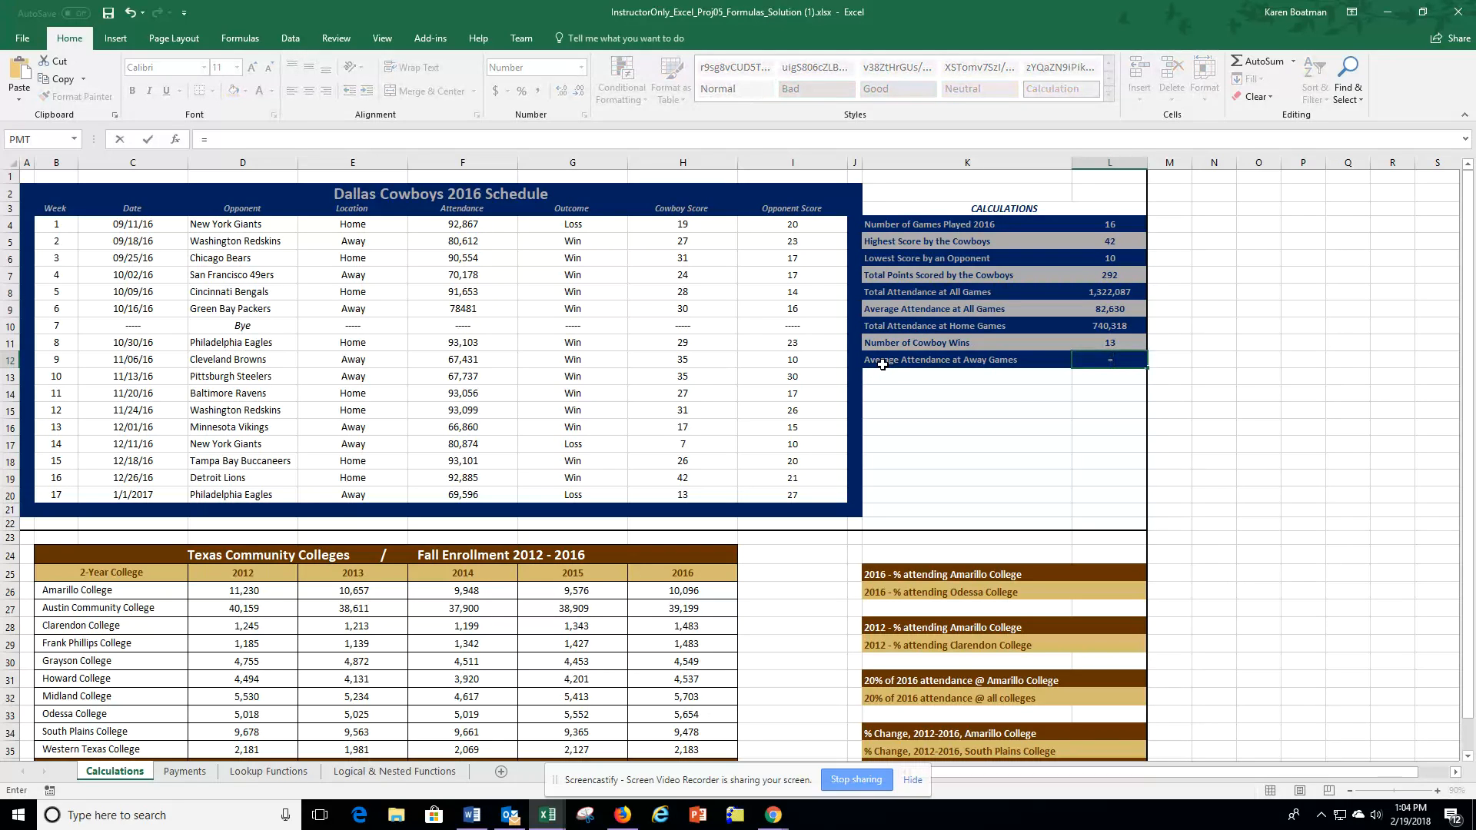
type("aver")
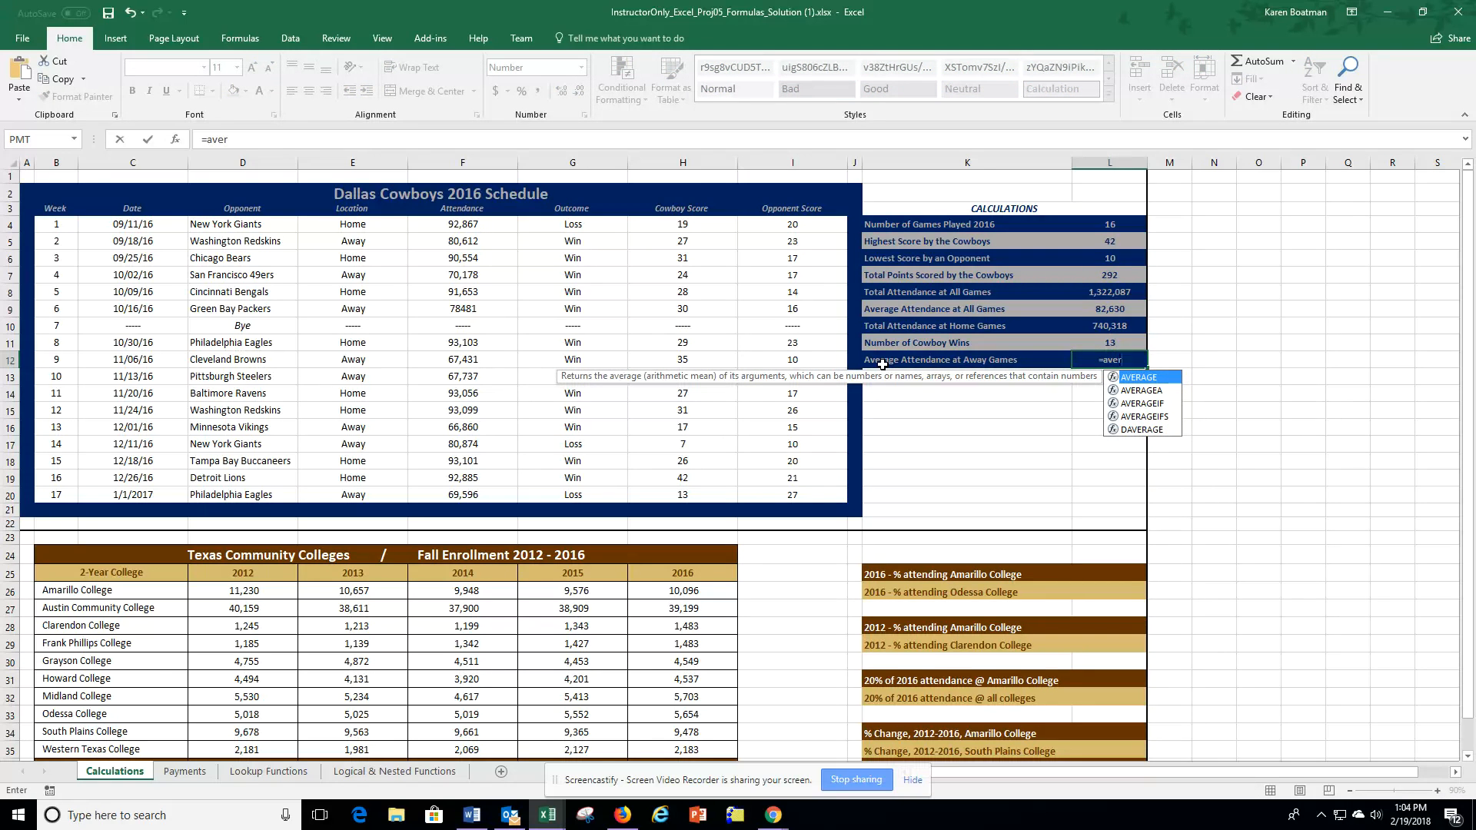
key("Down")
key("Down")
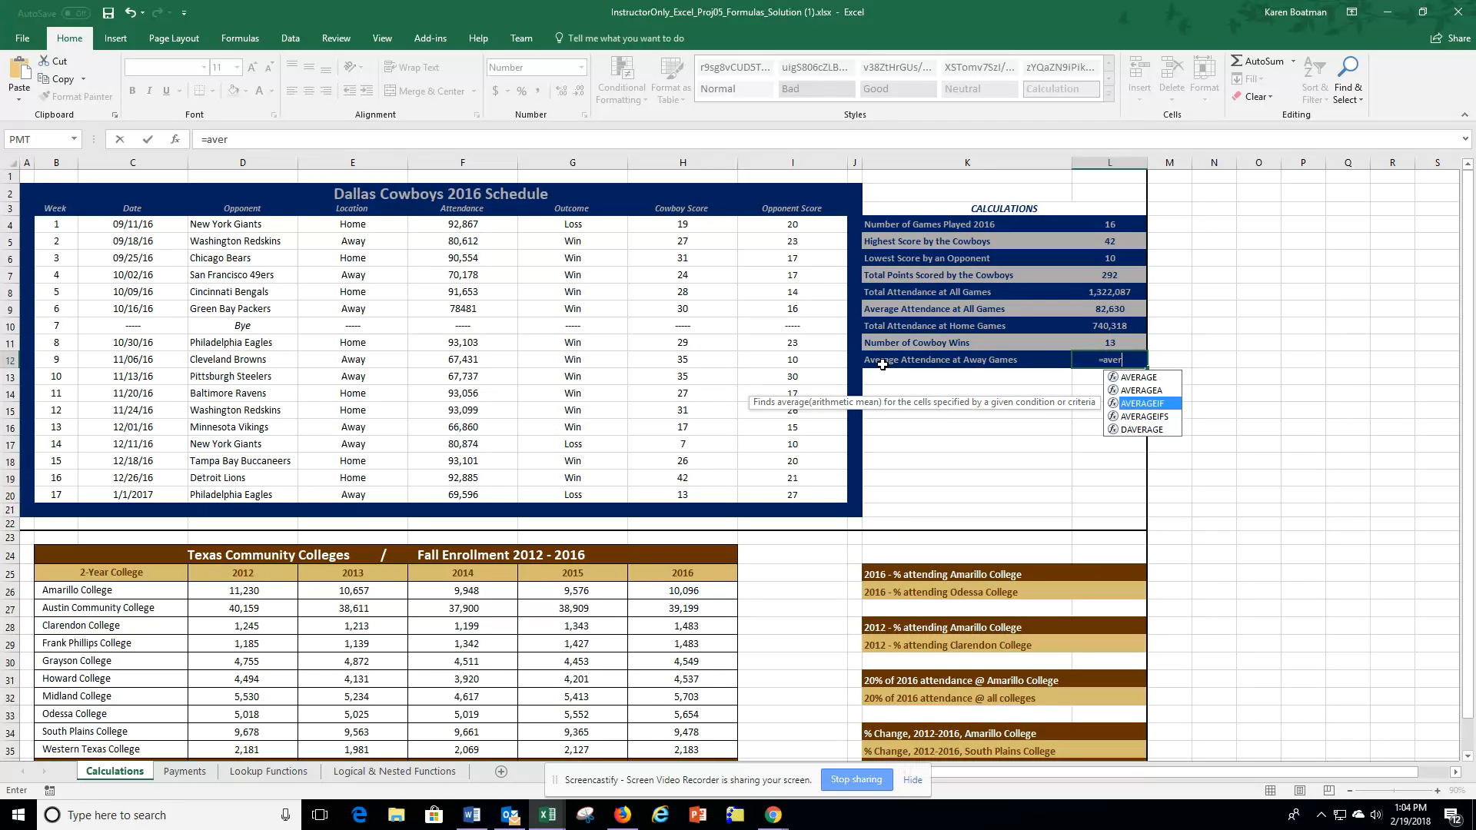
key("Tab")
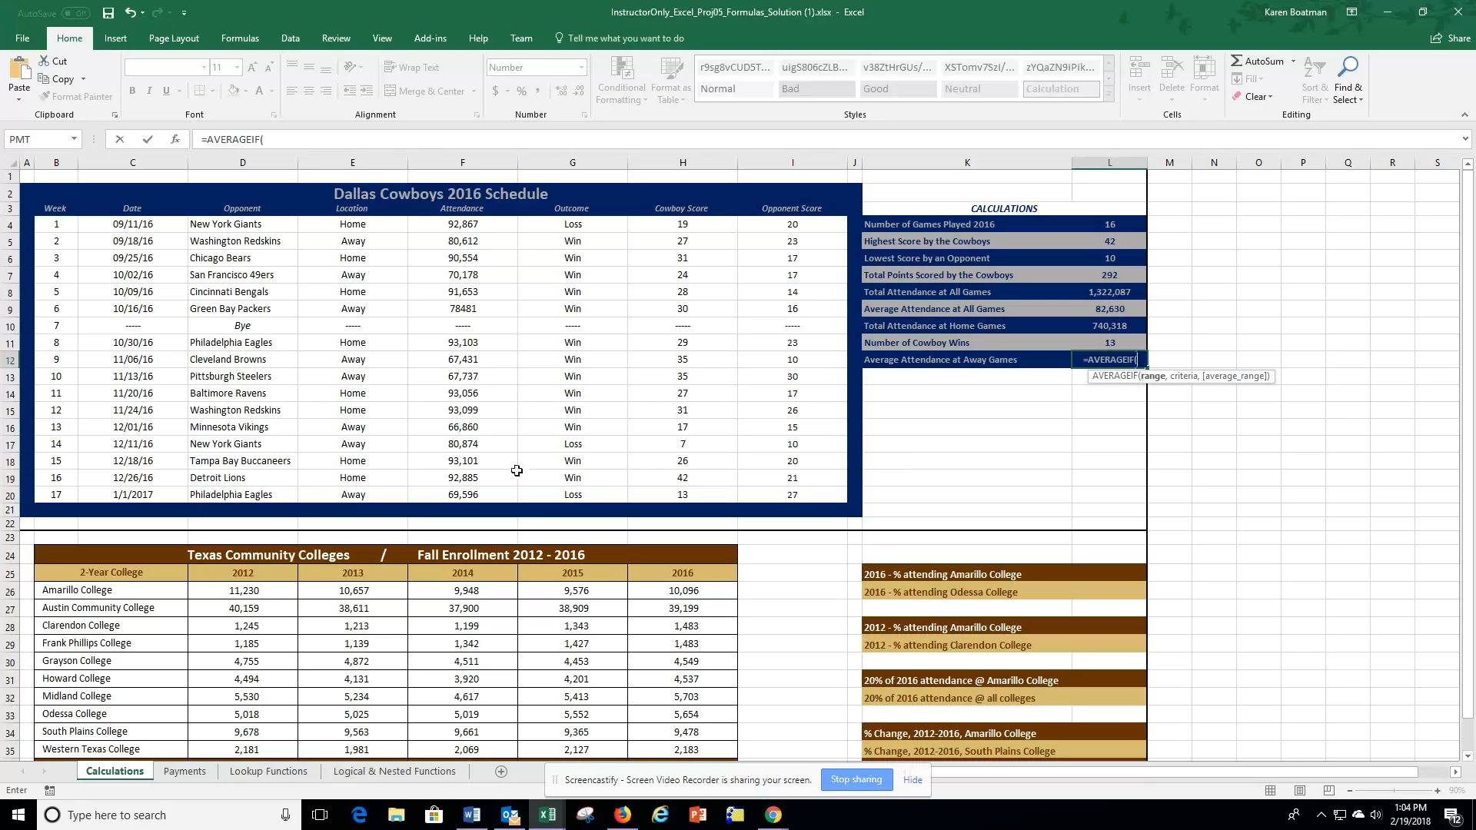
left_click_drag(360, 225, 351, 491)
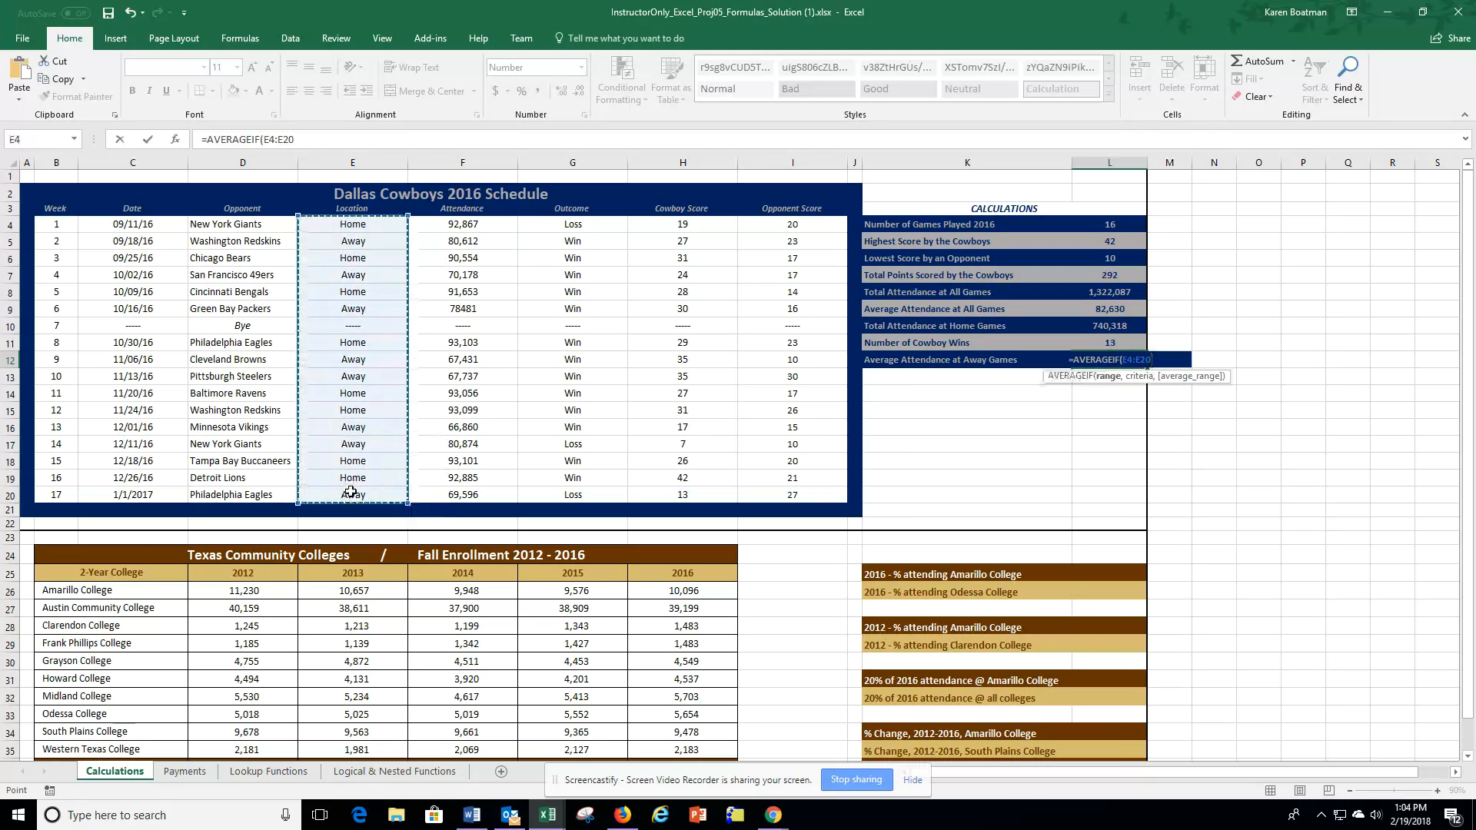
type(",")
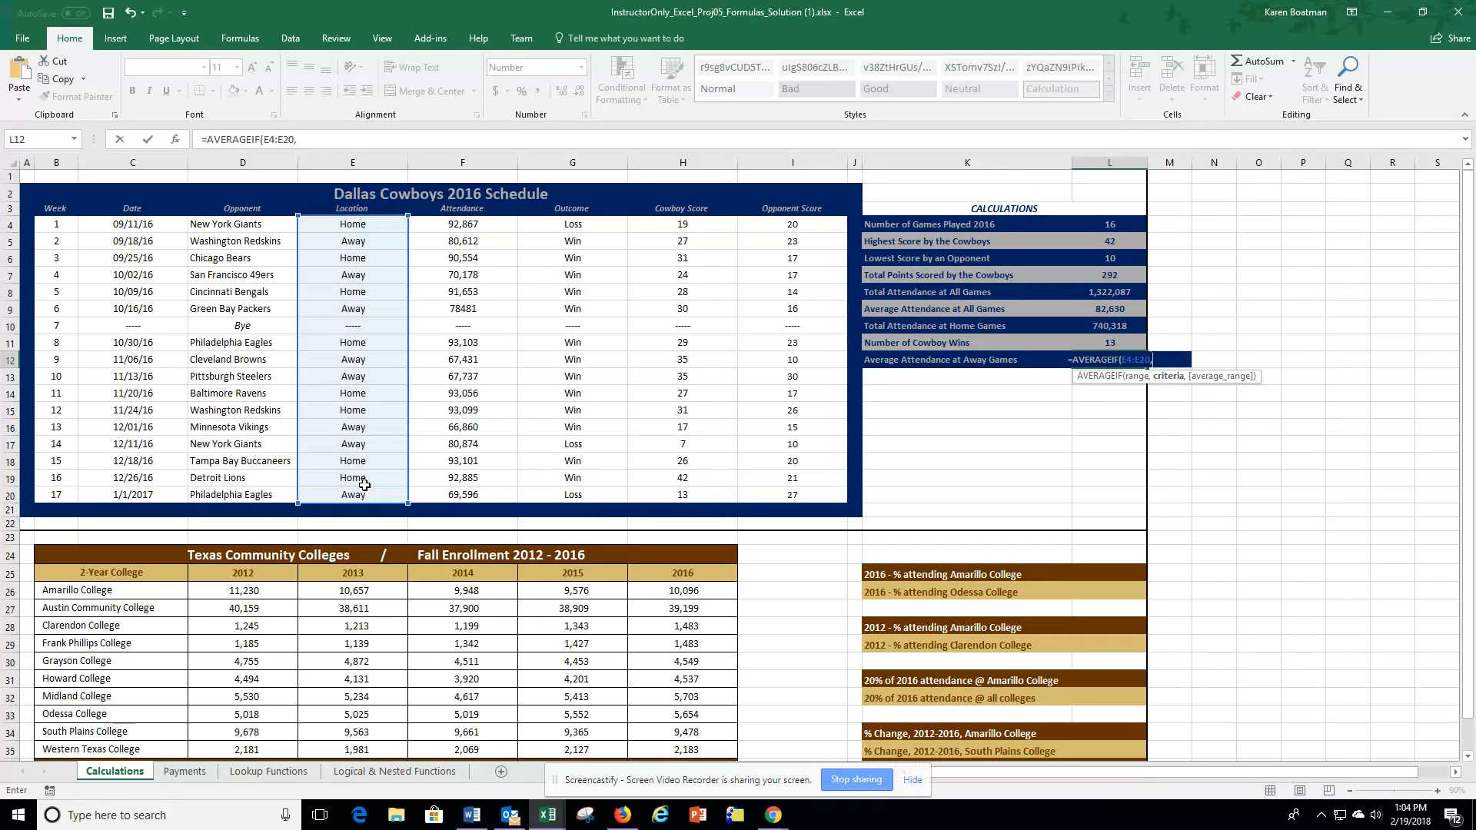
type("\"")
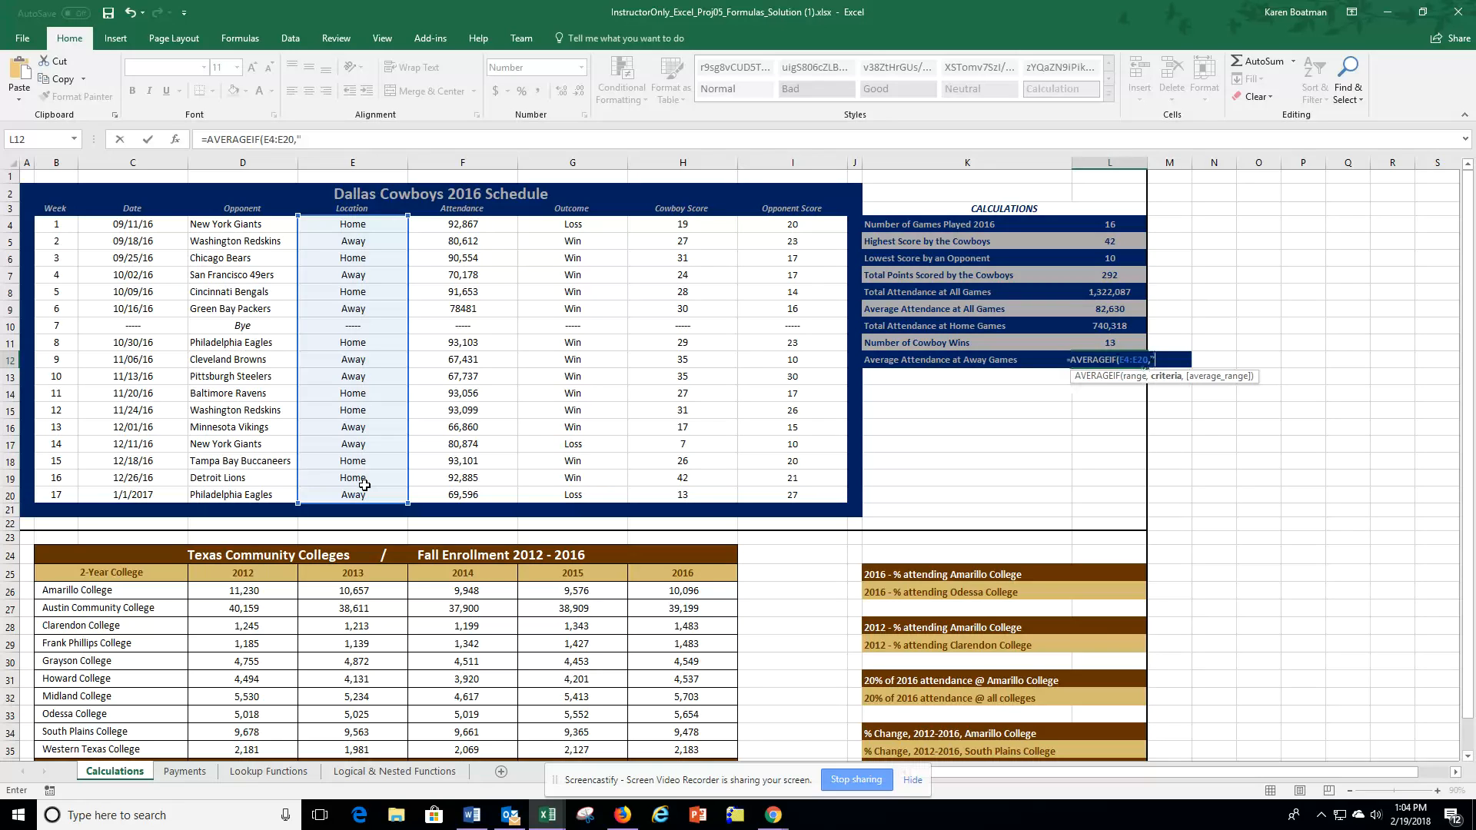
type("Away")
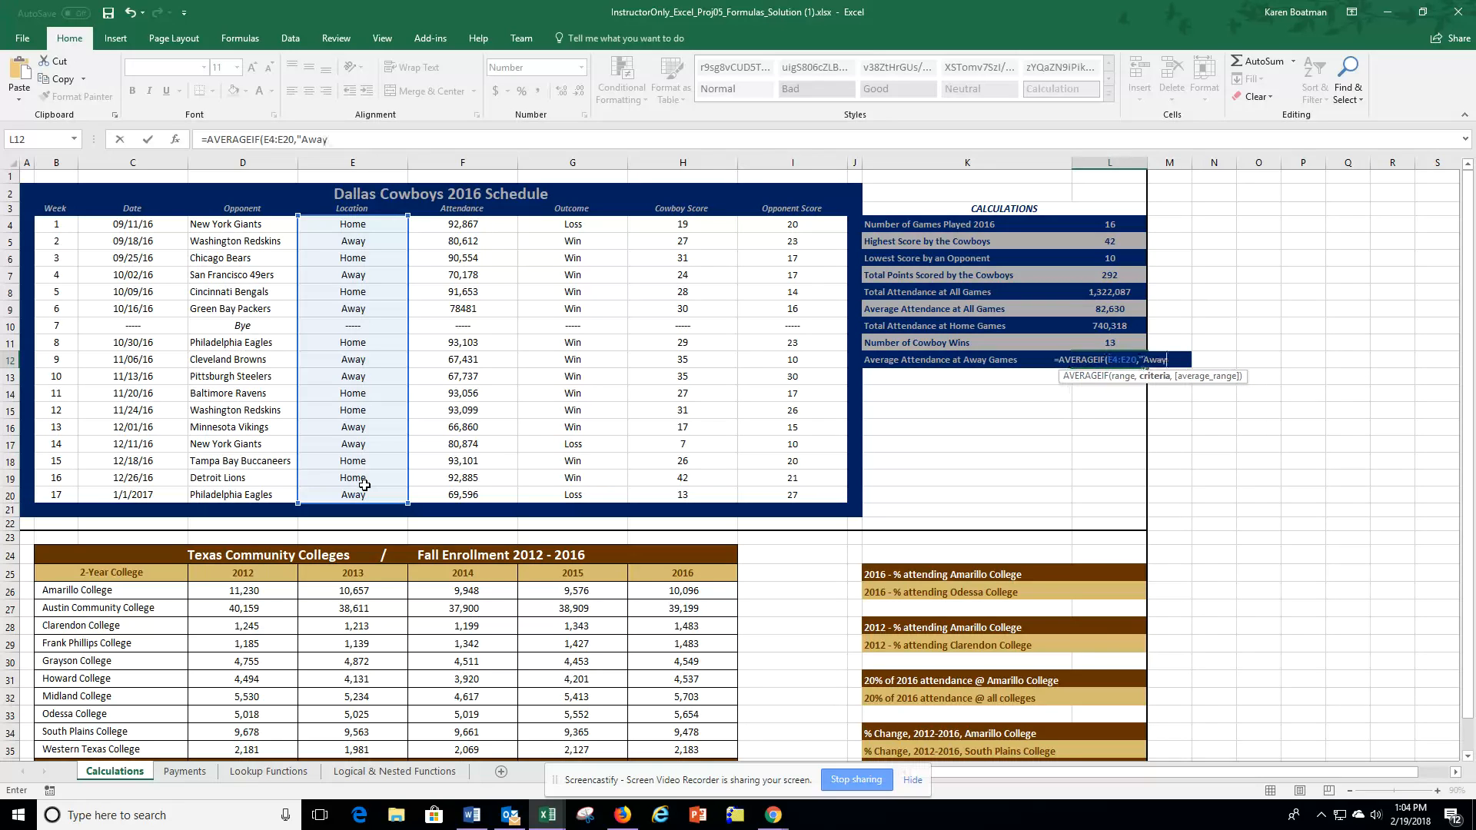
type("\"")
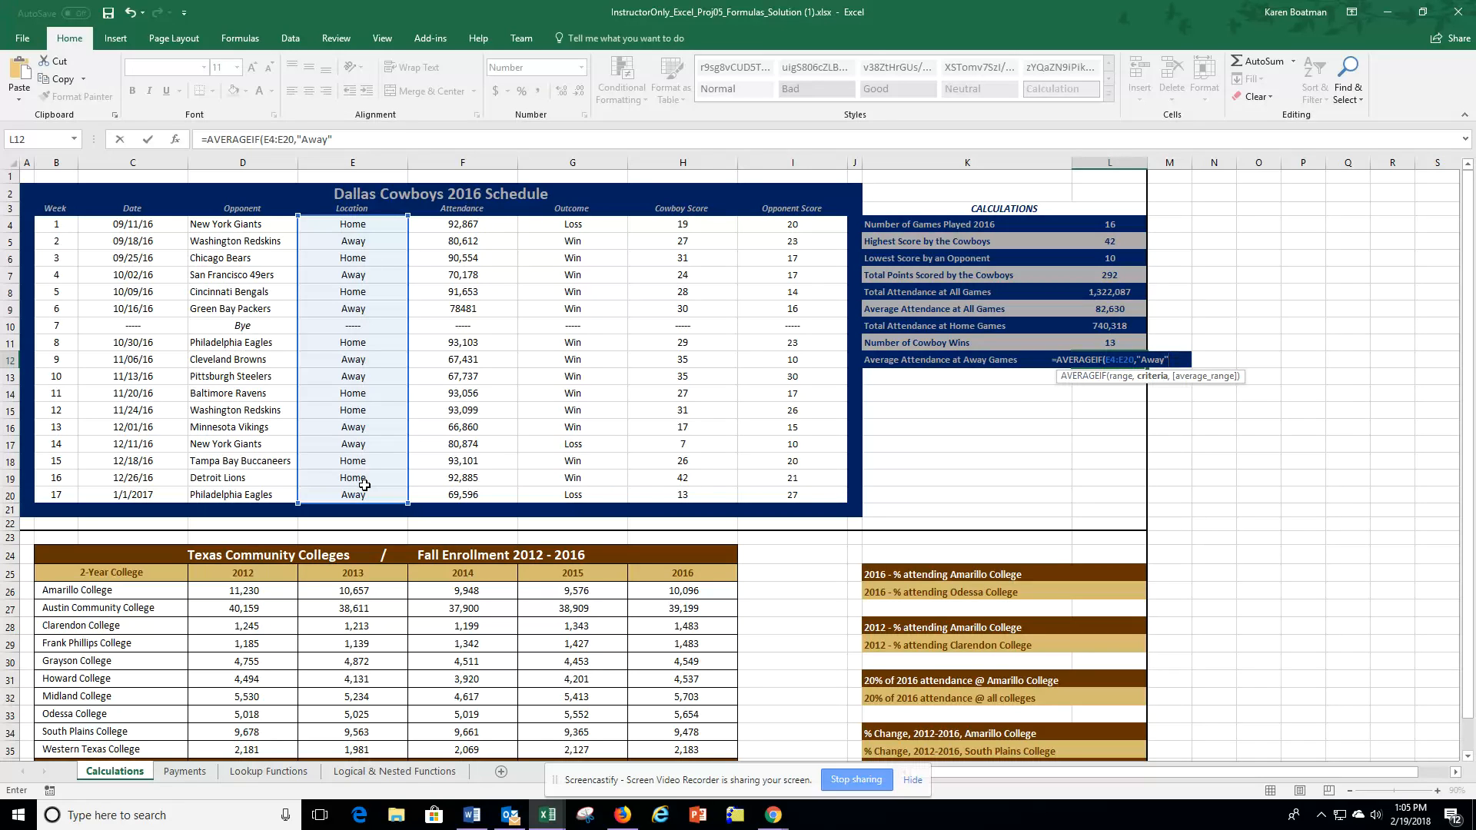
type(",")
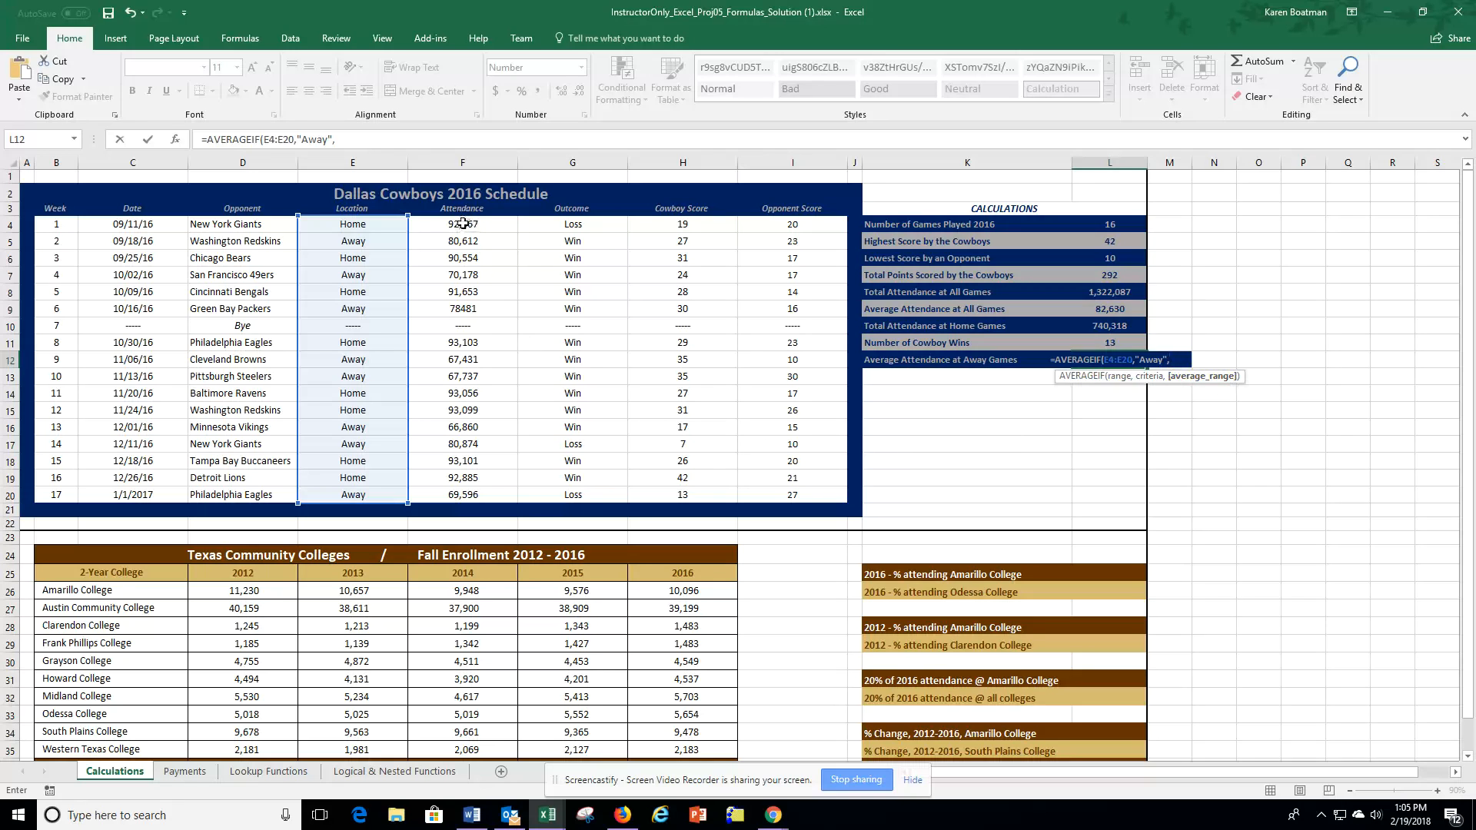
left_click_drag(463, 224, 466, 498)
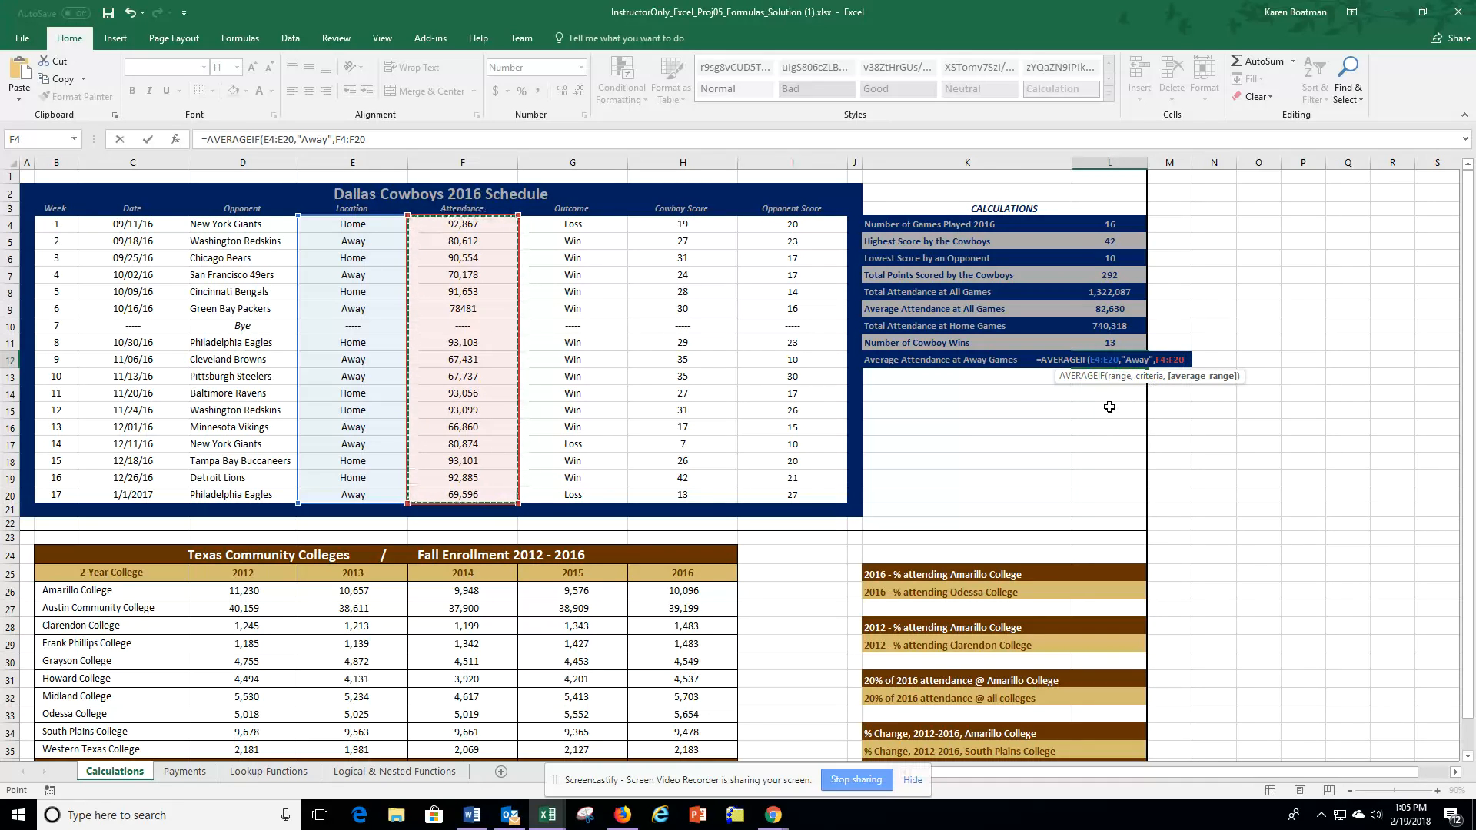
key("Return")
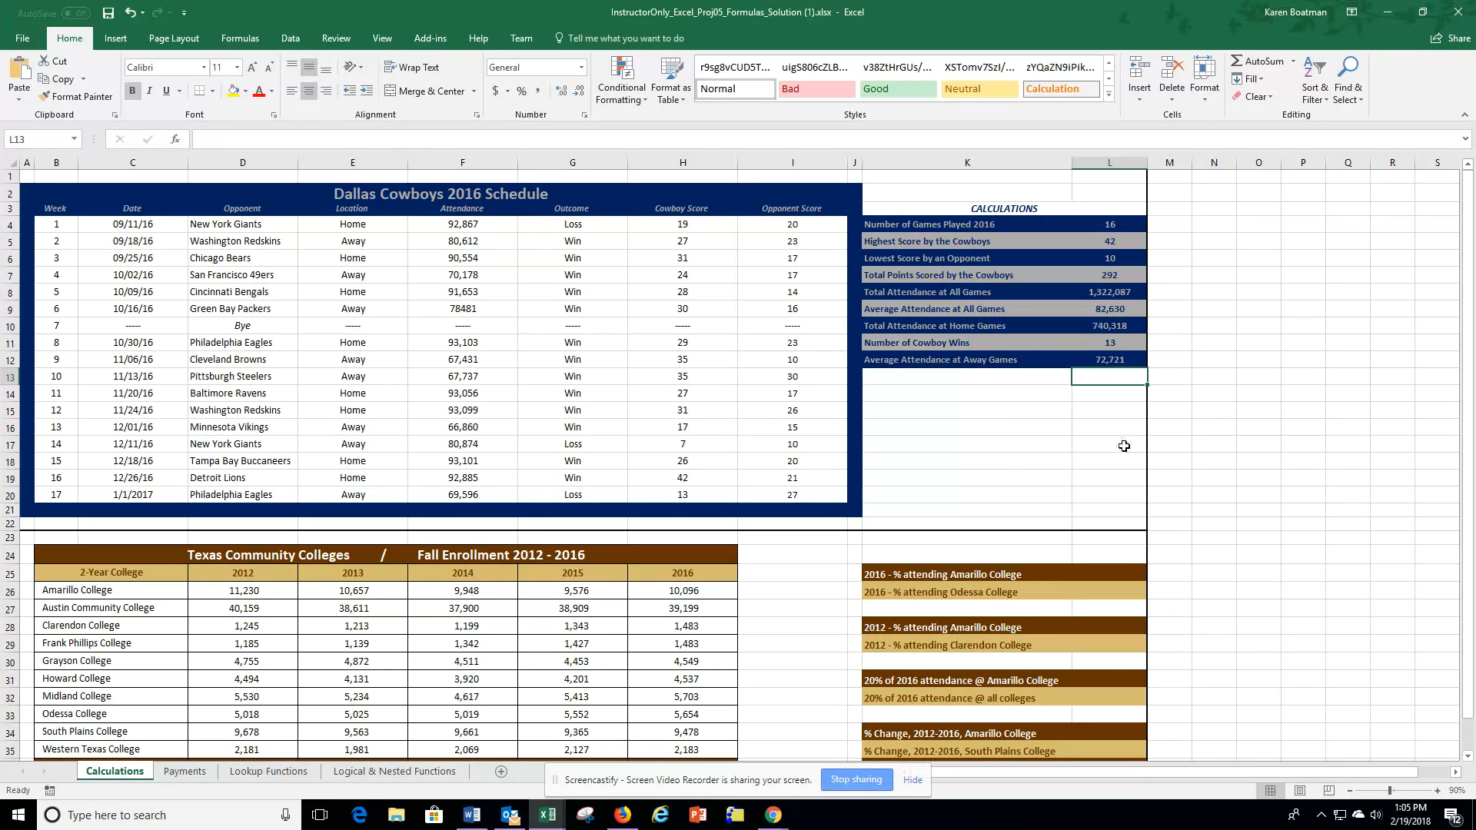
Step: Calculate the 2016 percentage attending Amarillo College in L25 with the formula =H26/H36
scroll(1105, 440, "down", 2)
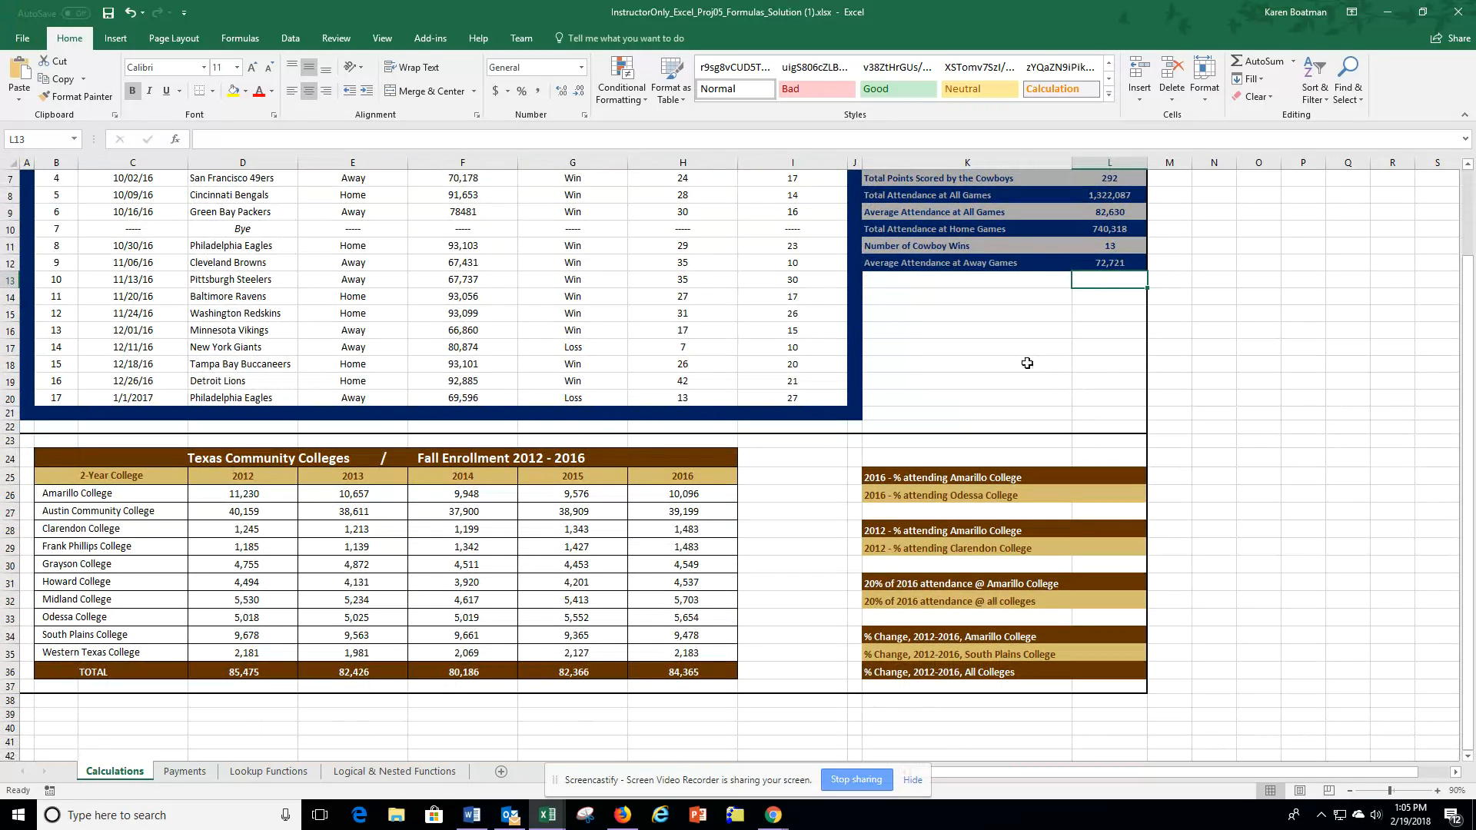
scroll(1023, 354, "down", 1)
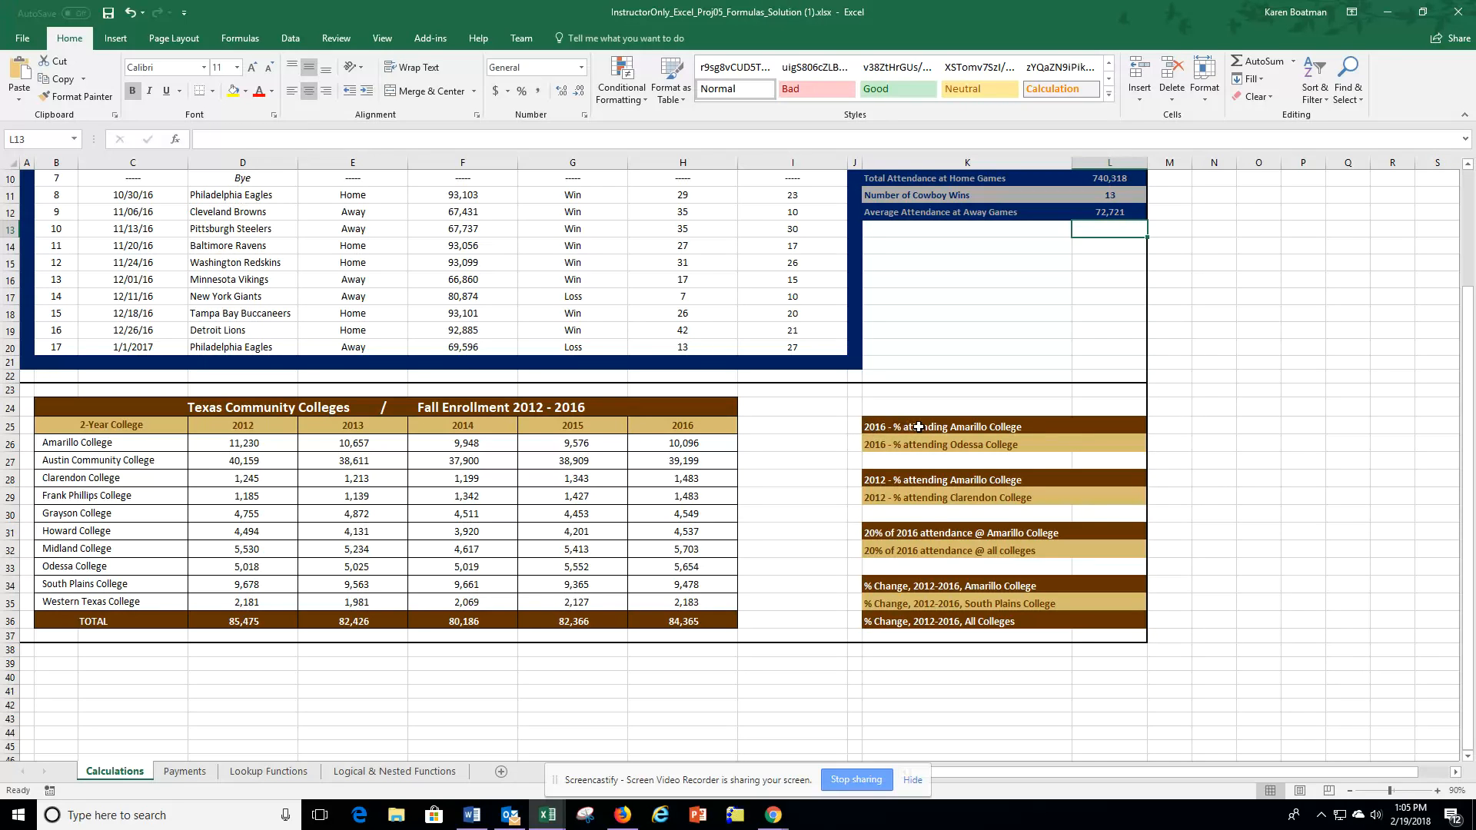
left_click(1112, 427)
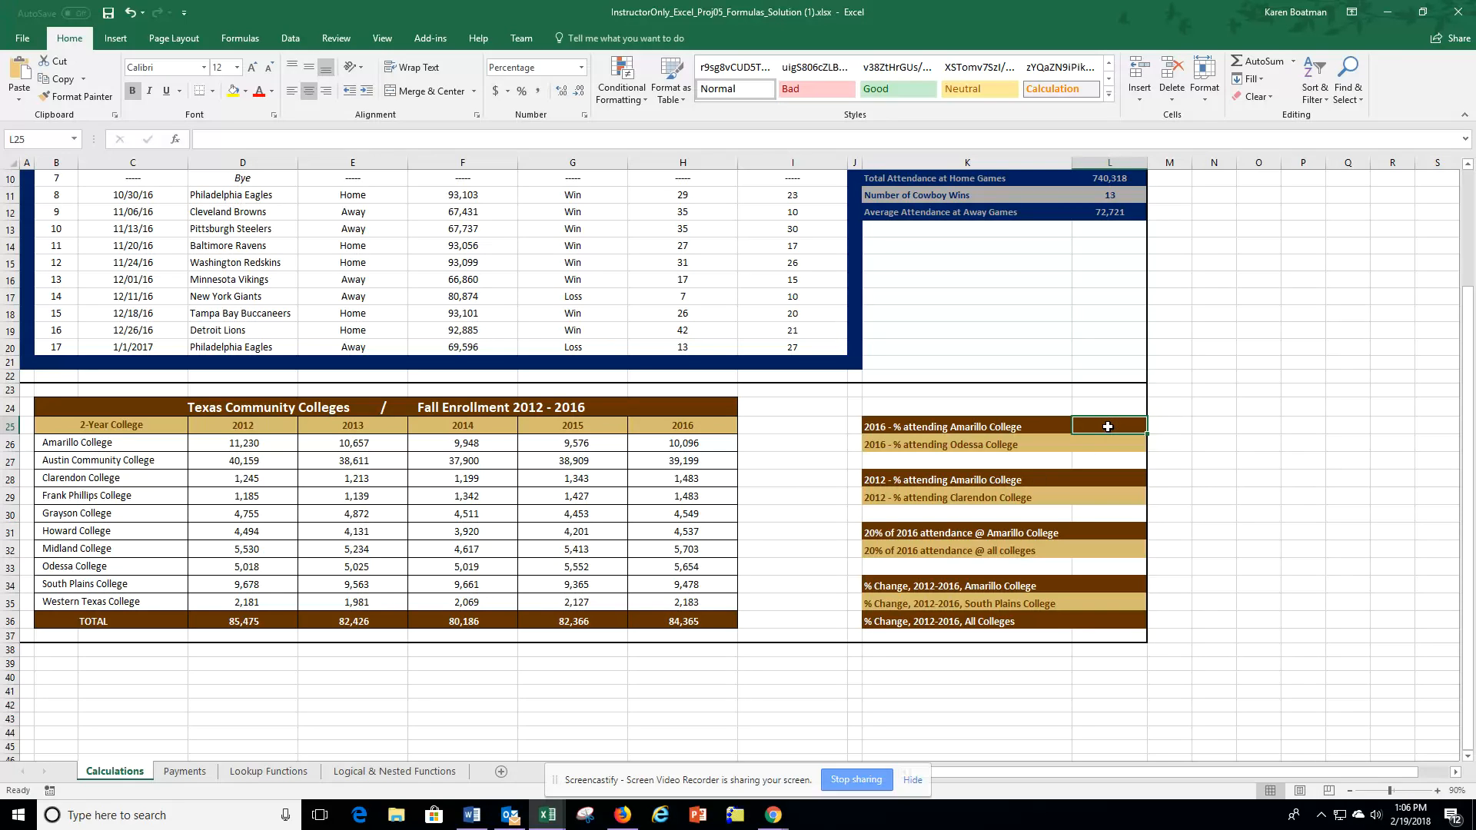
type("=")
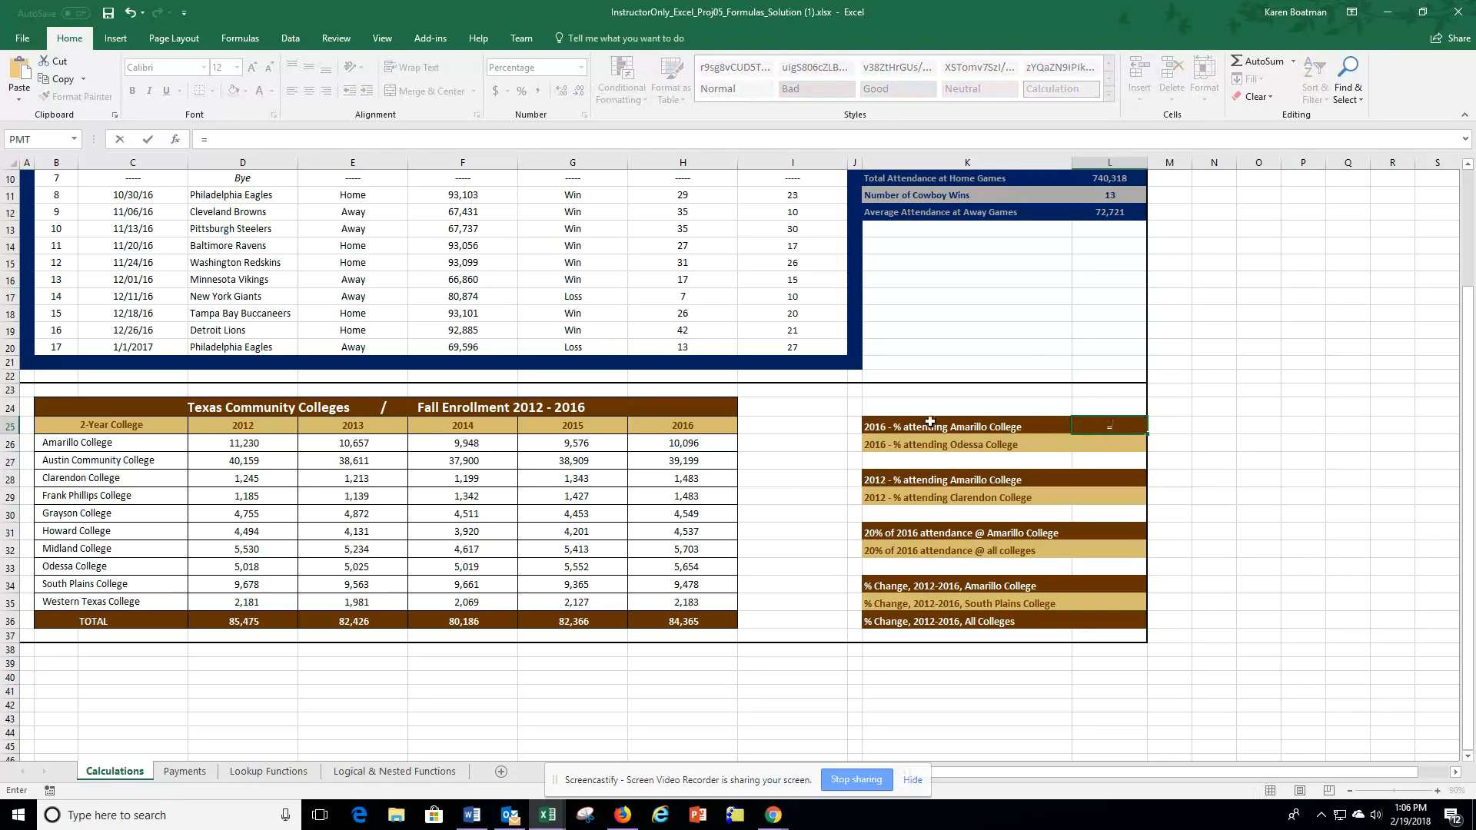
left_click(678, 444)
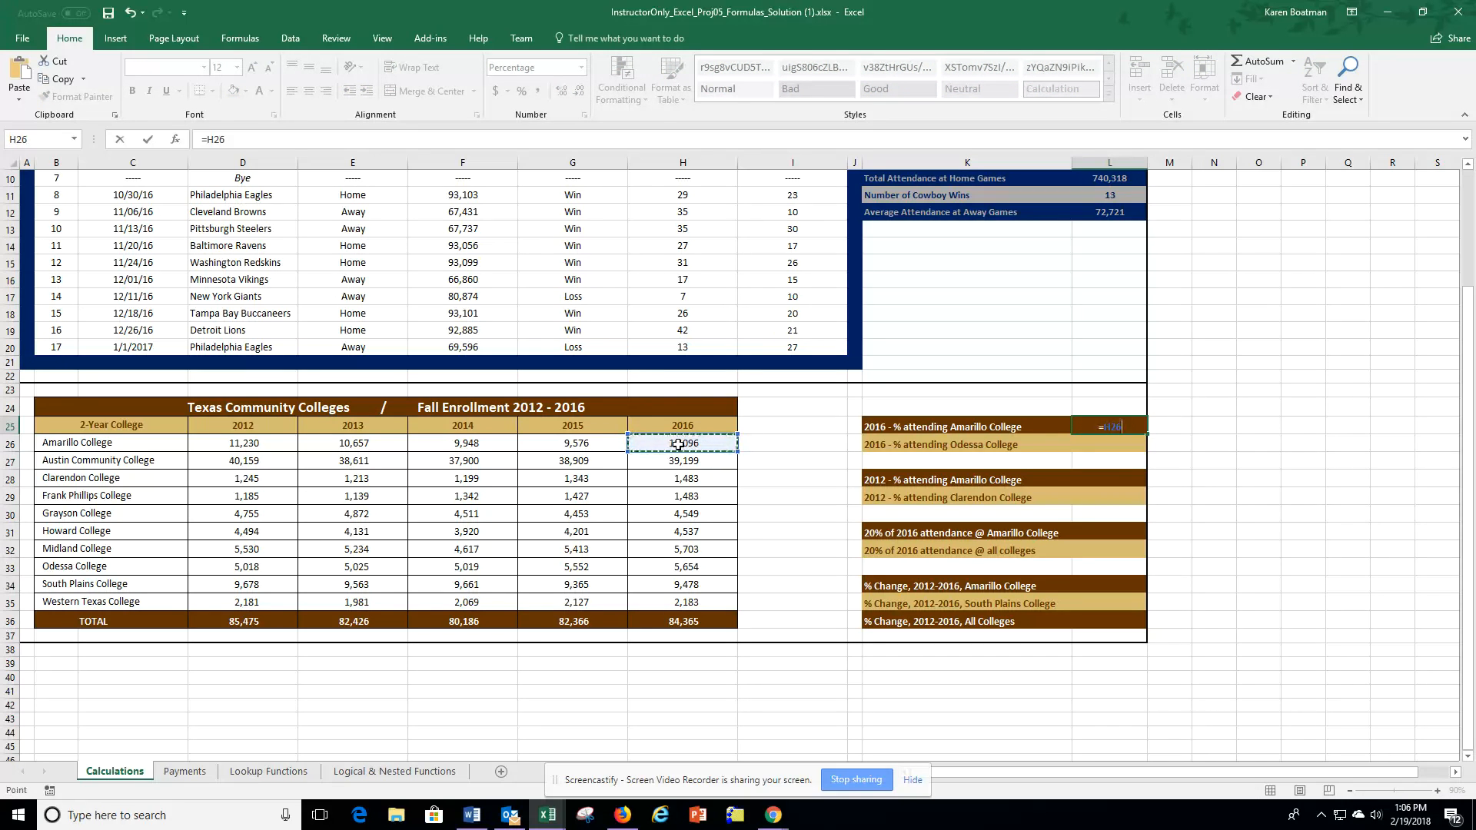
type("/")
left_click(686, 622)
key("Return")
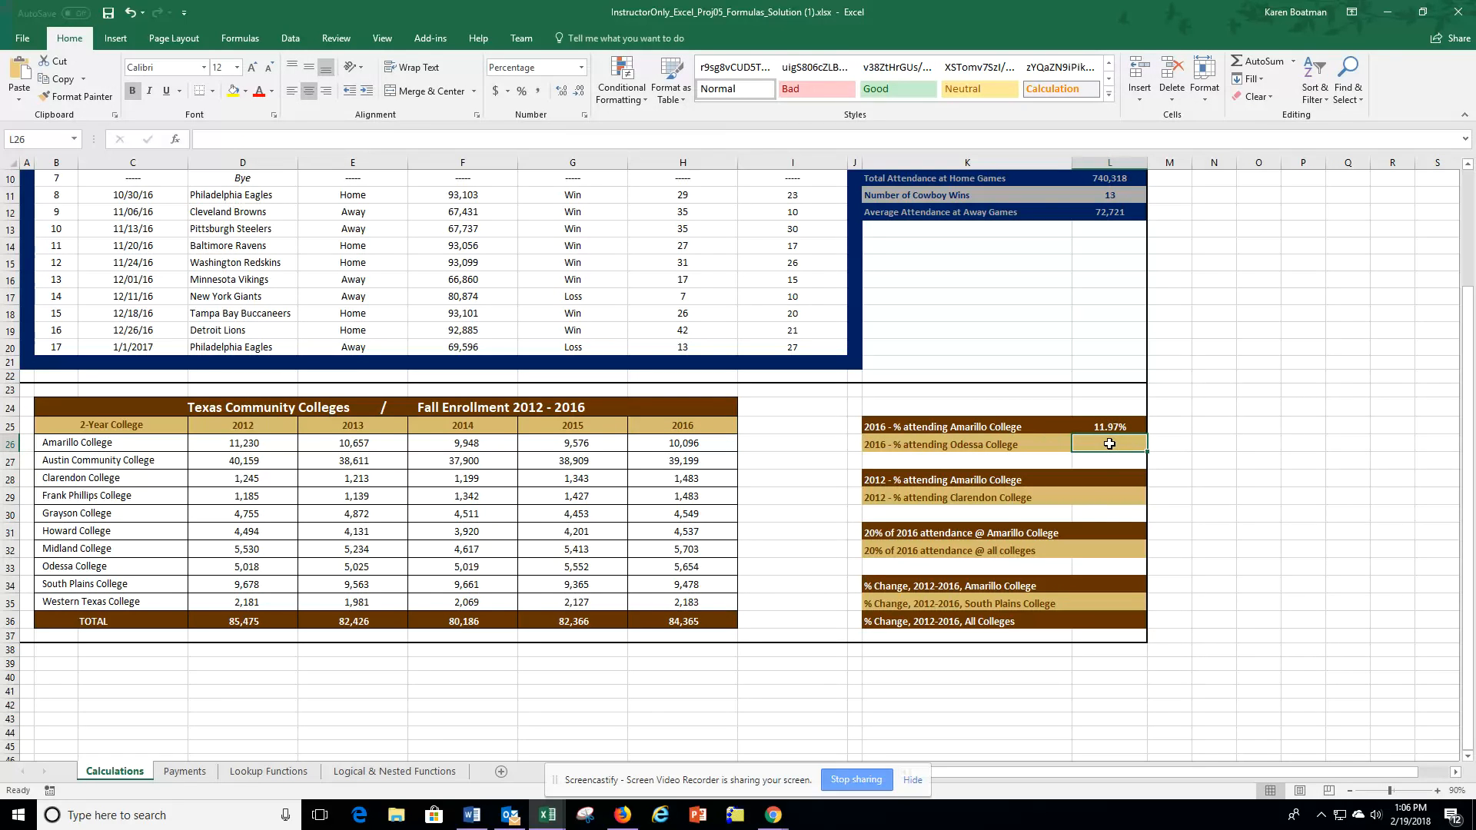
Step: Calculate the 2016 percentage attending Odessa College in L26 with the formula =H33/H36
type("=")
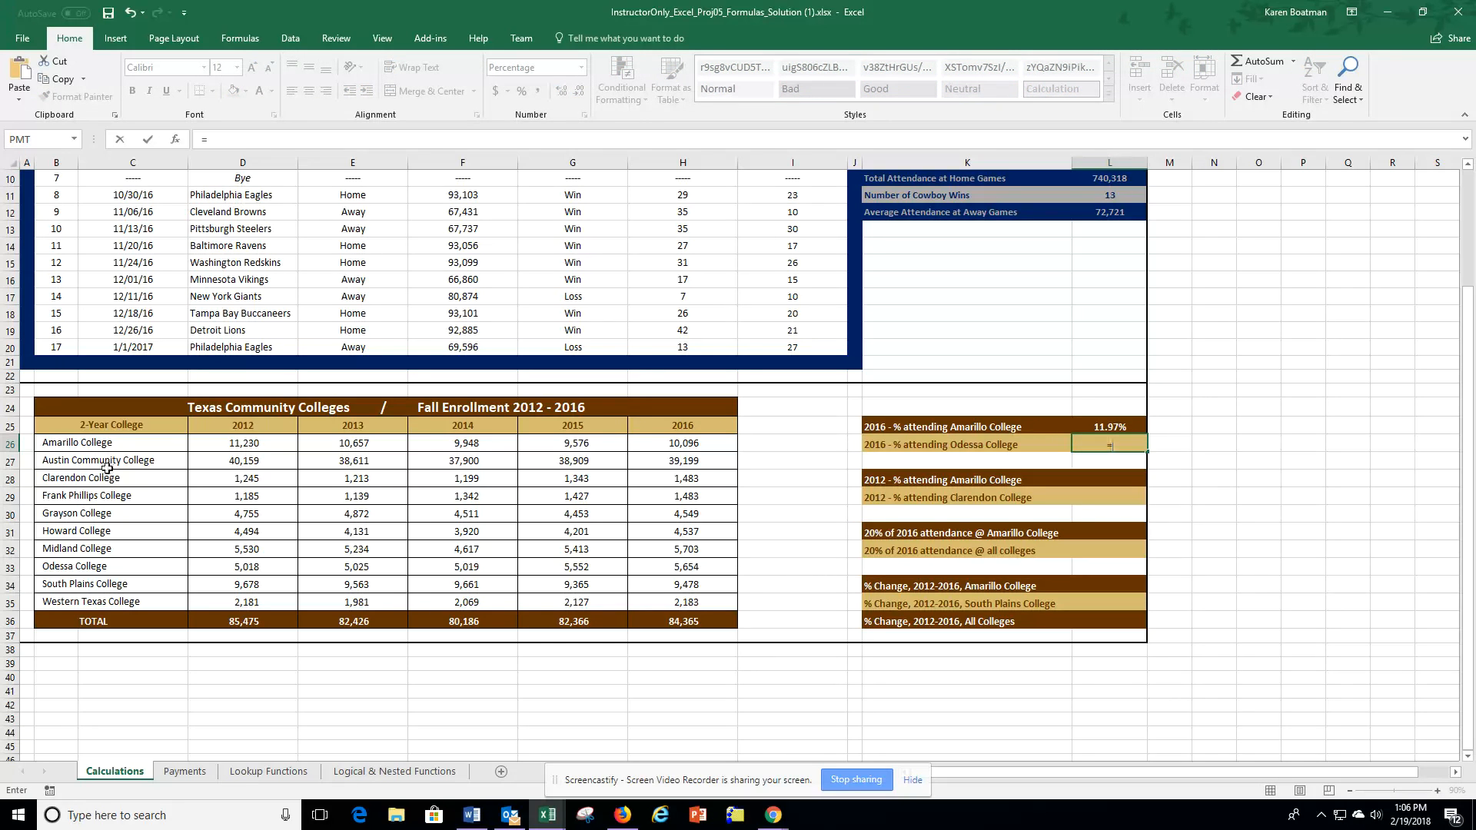
left_click(684, 568)
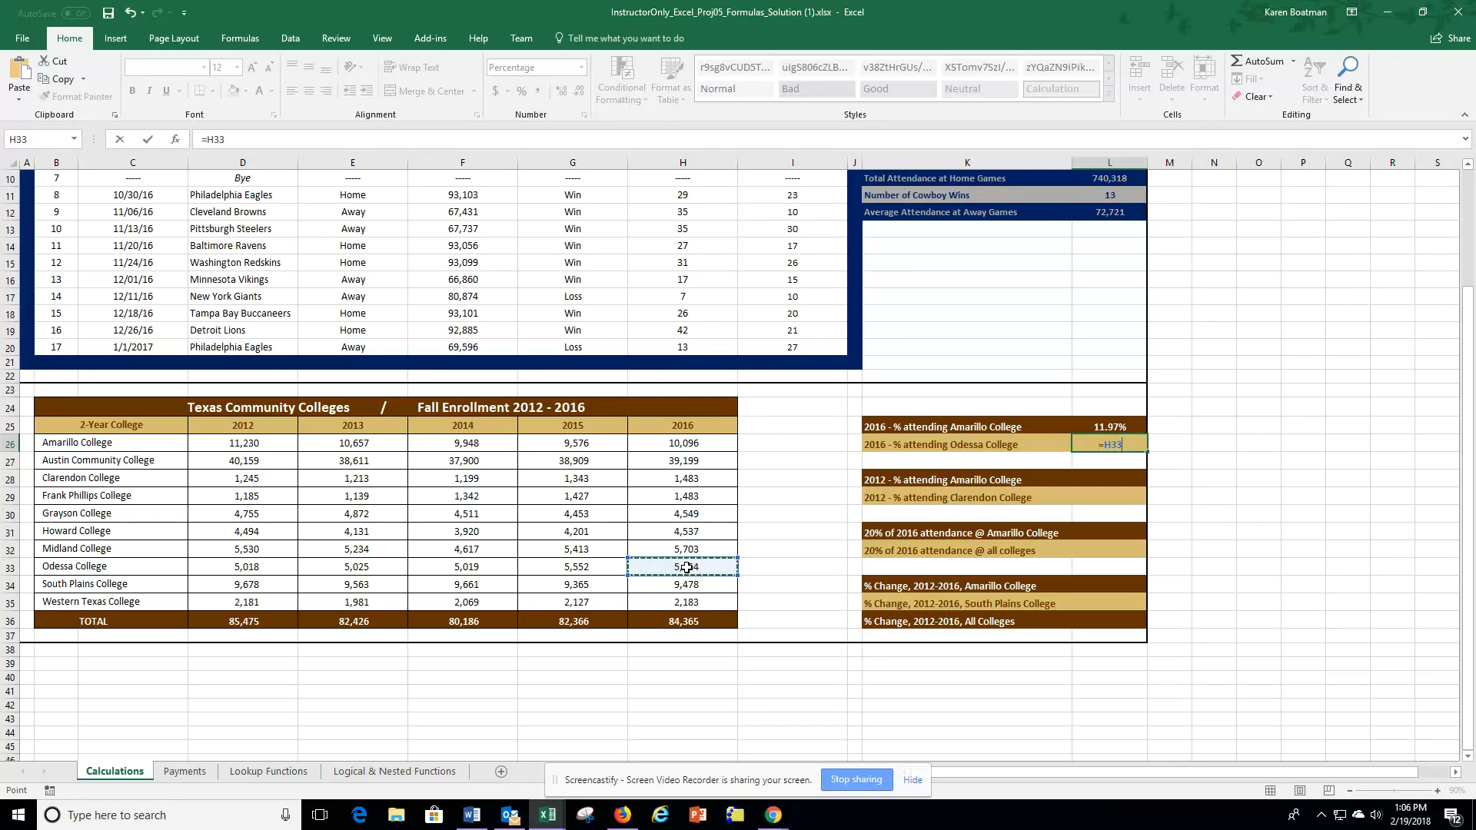
type("/")
left_click(686, 622)
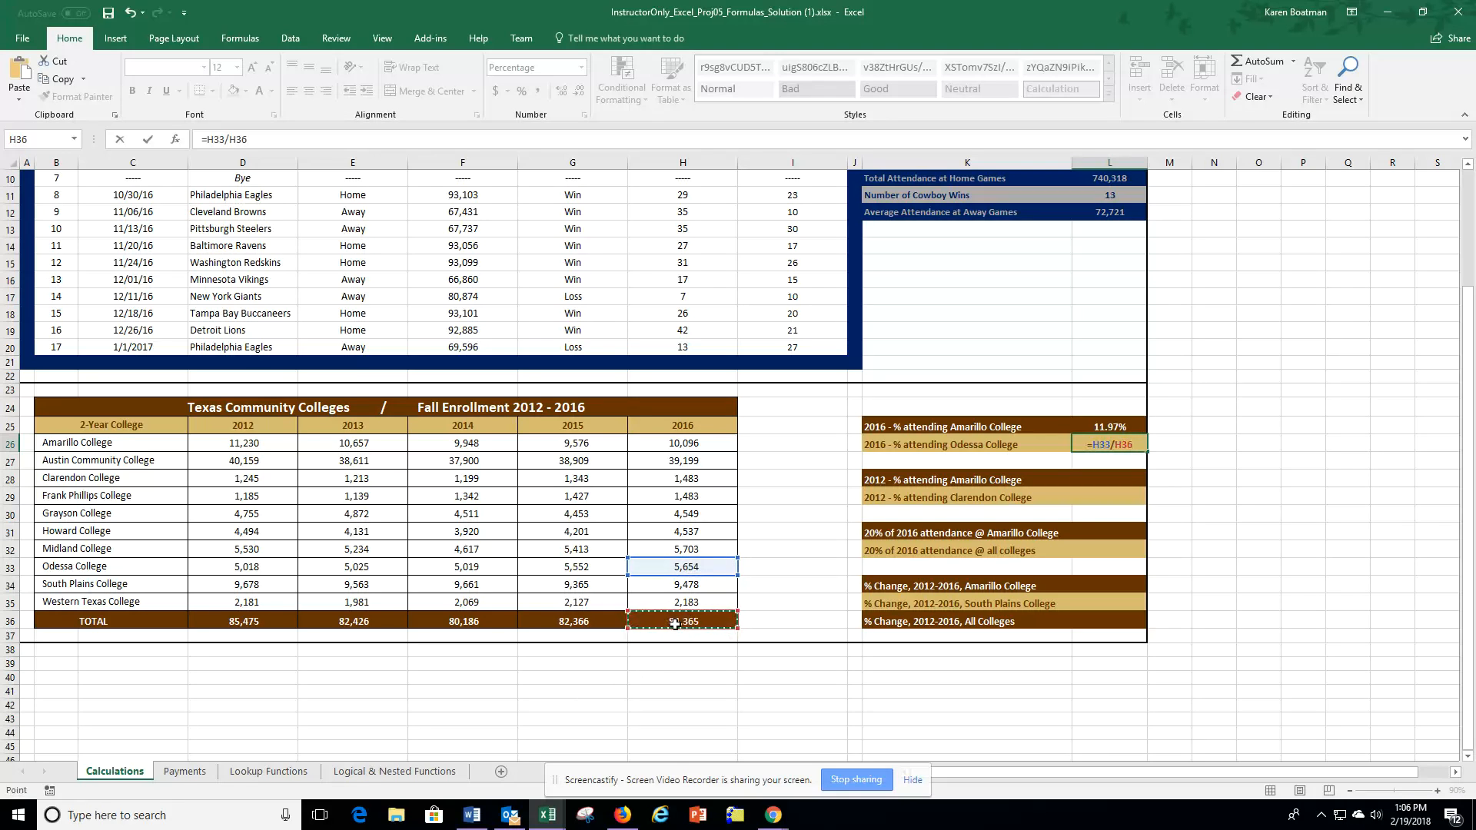
key("Return")
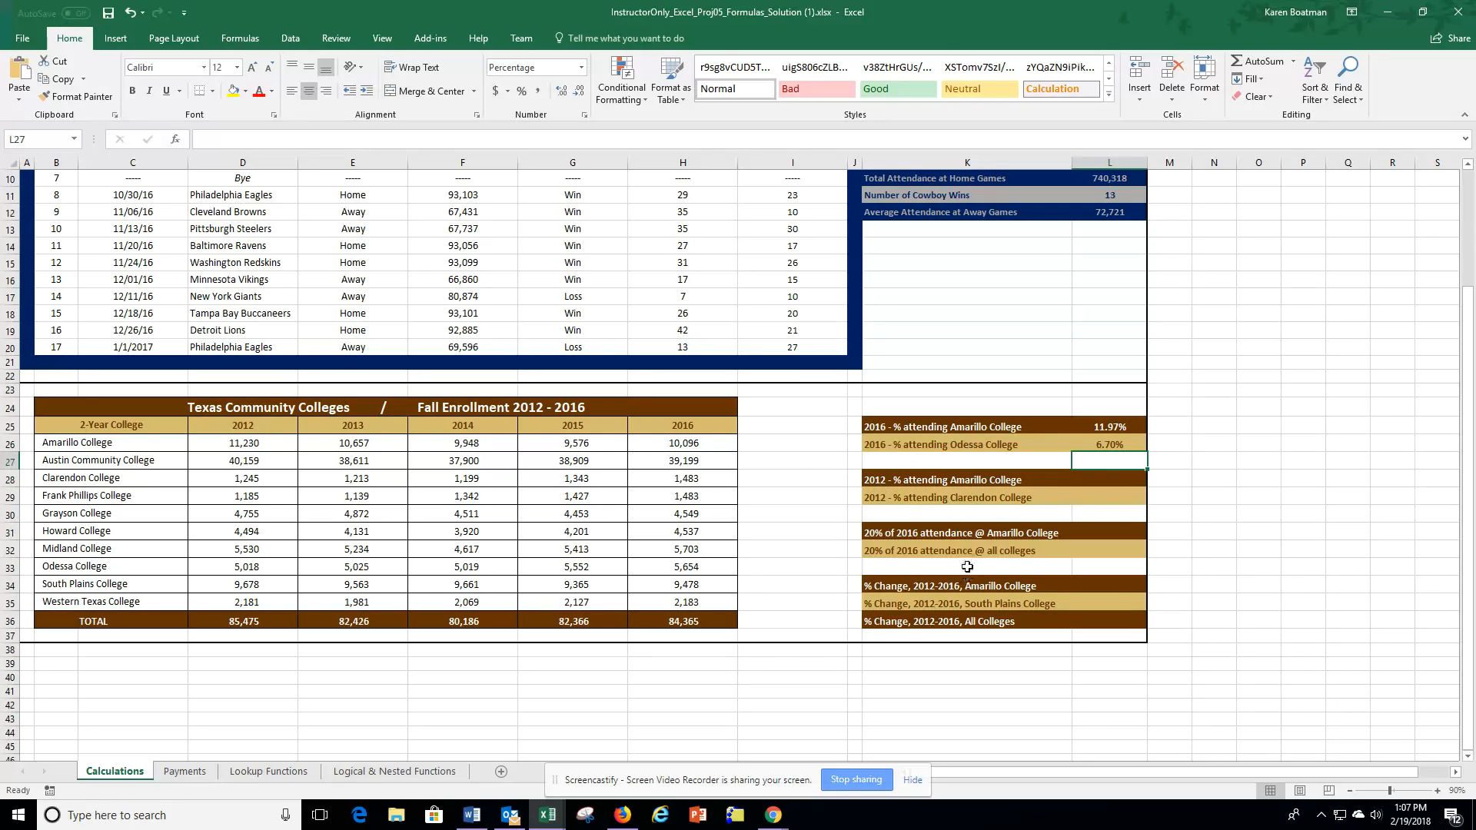
Step: Calculate the 2012 percentage attending Amarillo College in L28 with the formula =D26/D36
left_click(1096, 479)
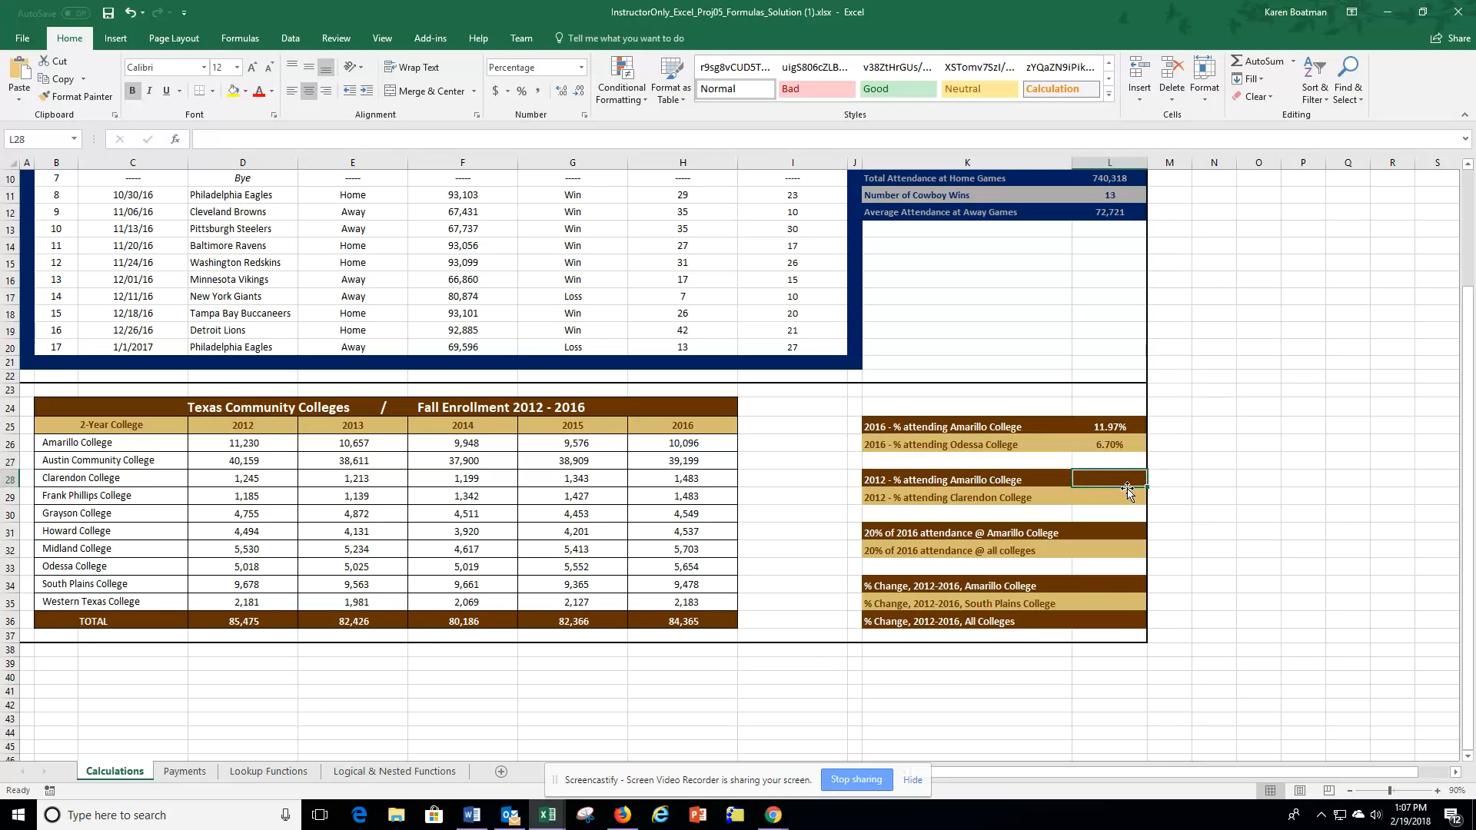
type("=")
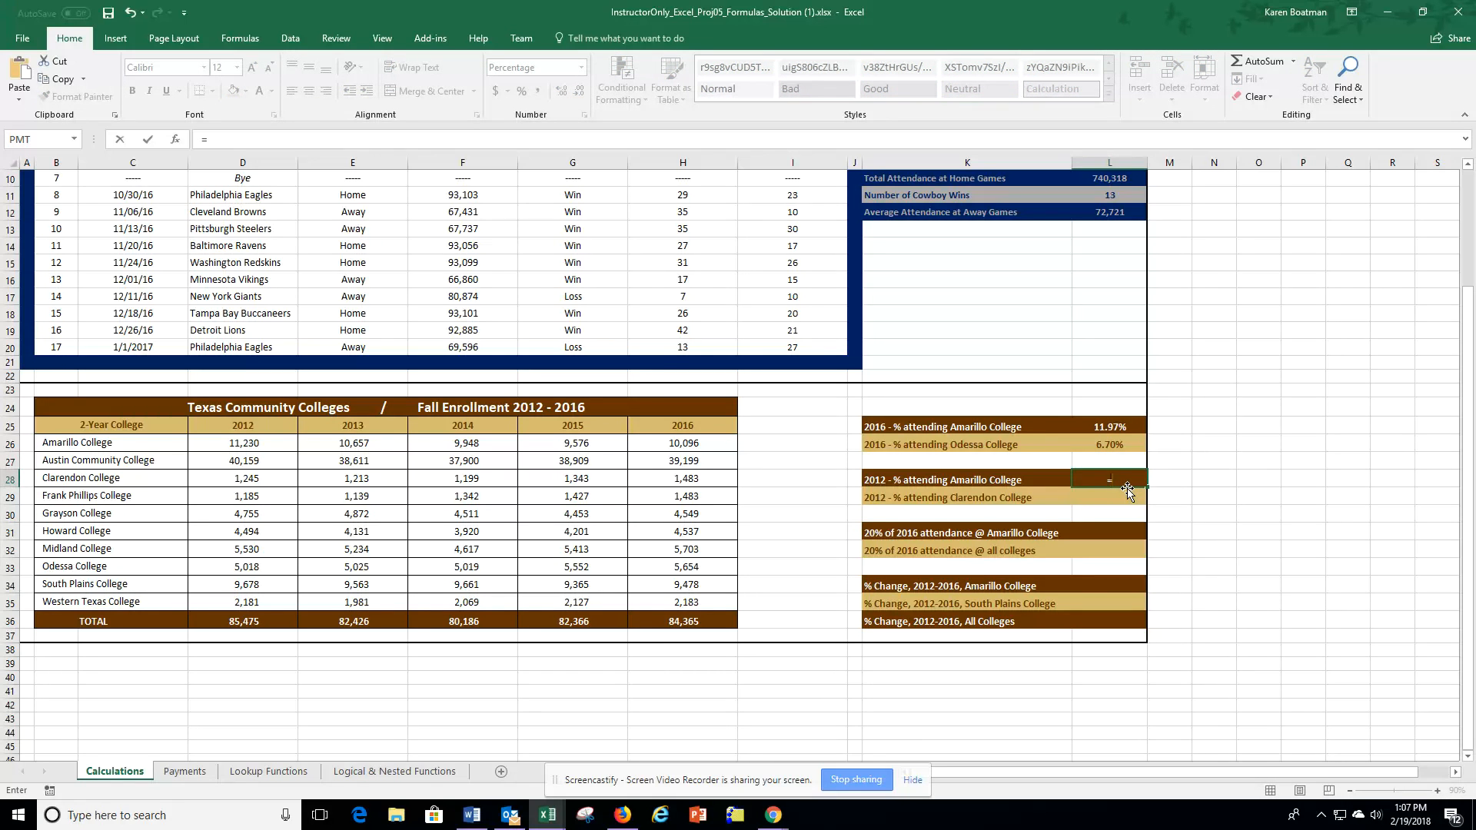
left_click(241, 444)
type("/")
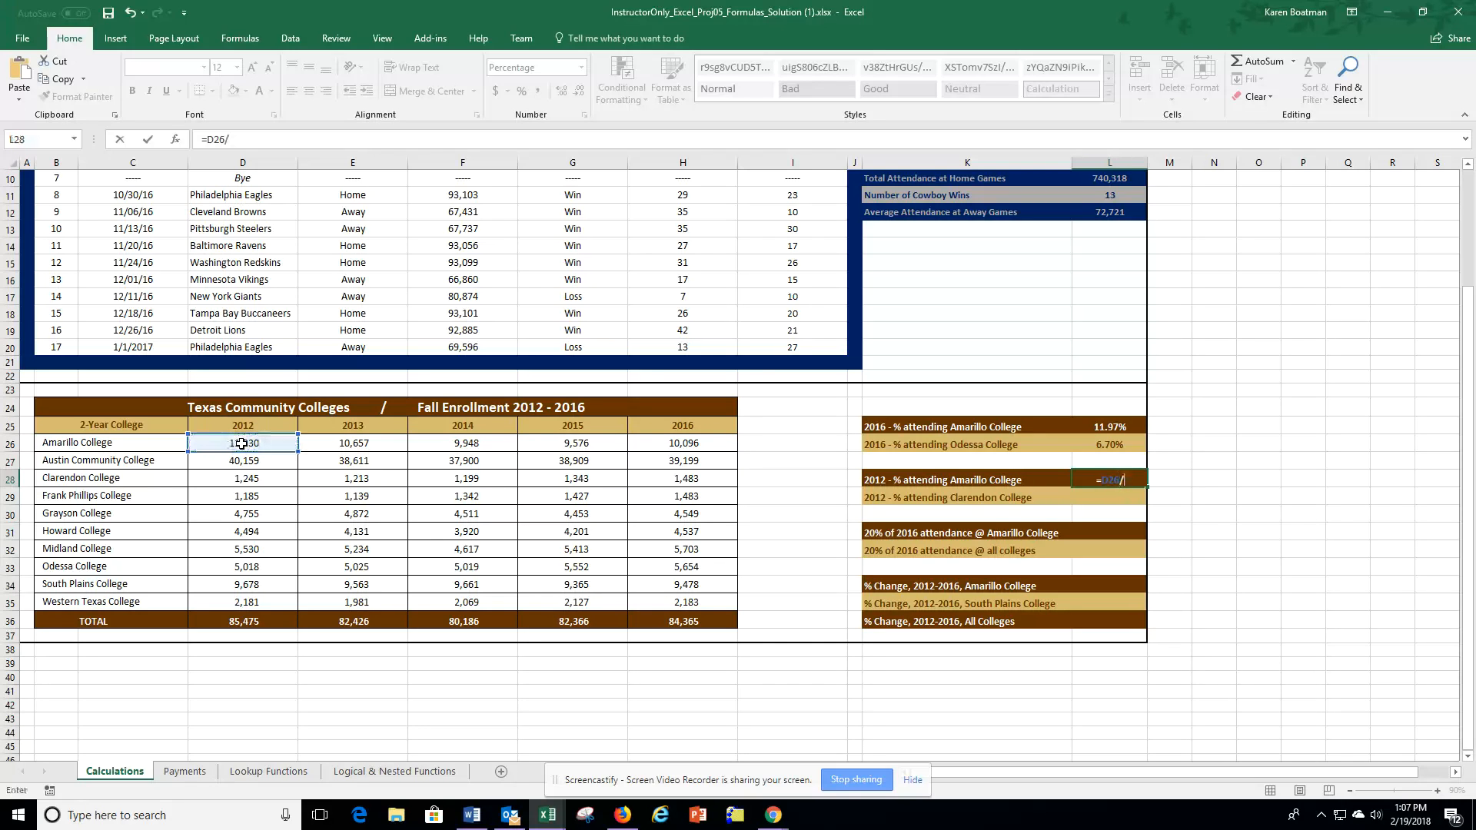
left_click(247, 623)
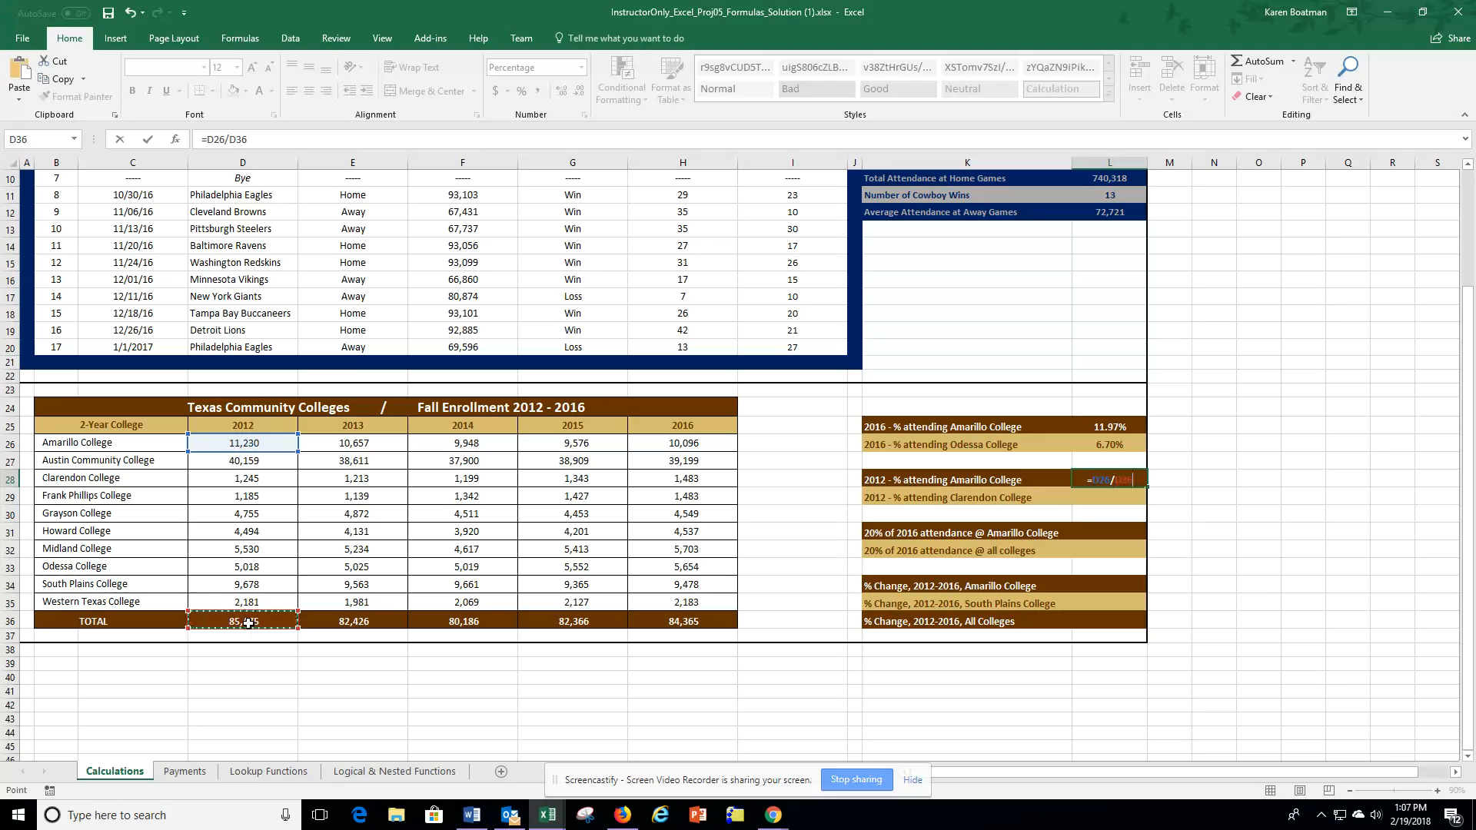
key("Return")
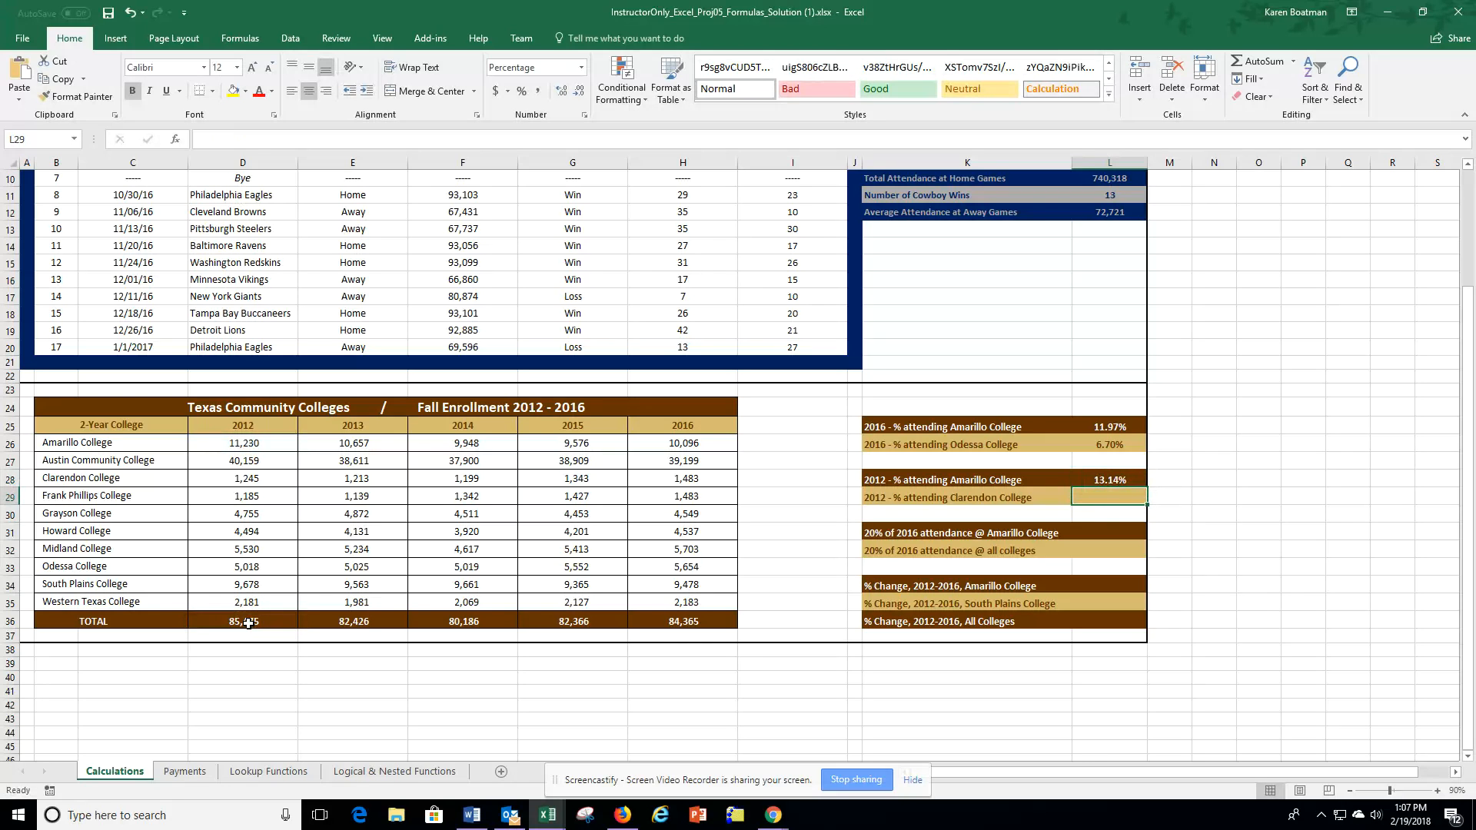
Step: Calculate the 2012 percentage attending Clarendon College in L29 with the formula =D28/D36
type("=")
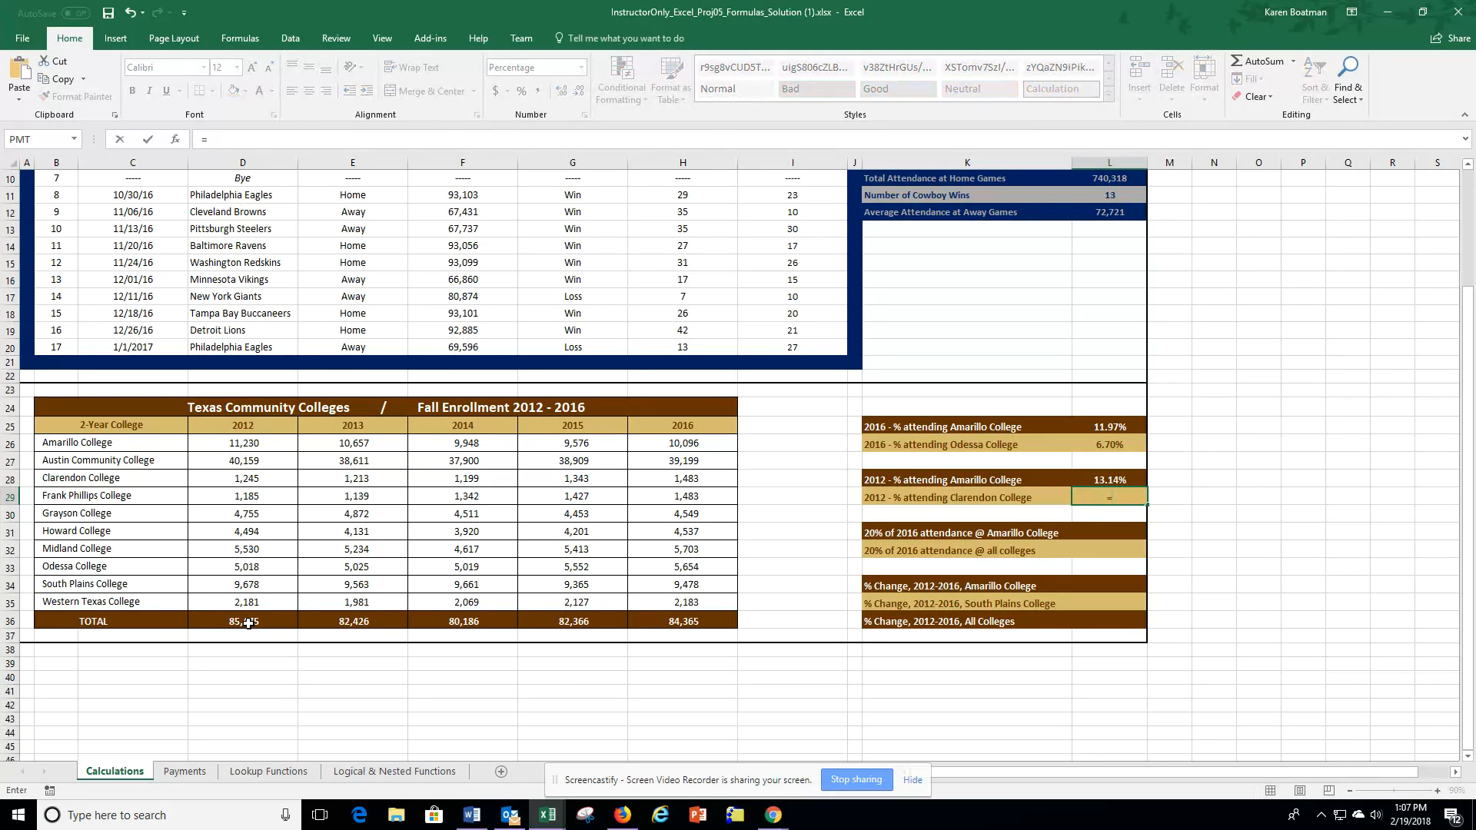
left_click(238, 479)
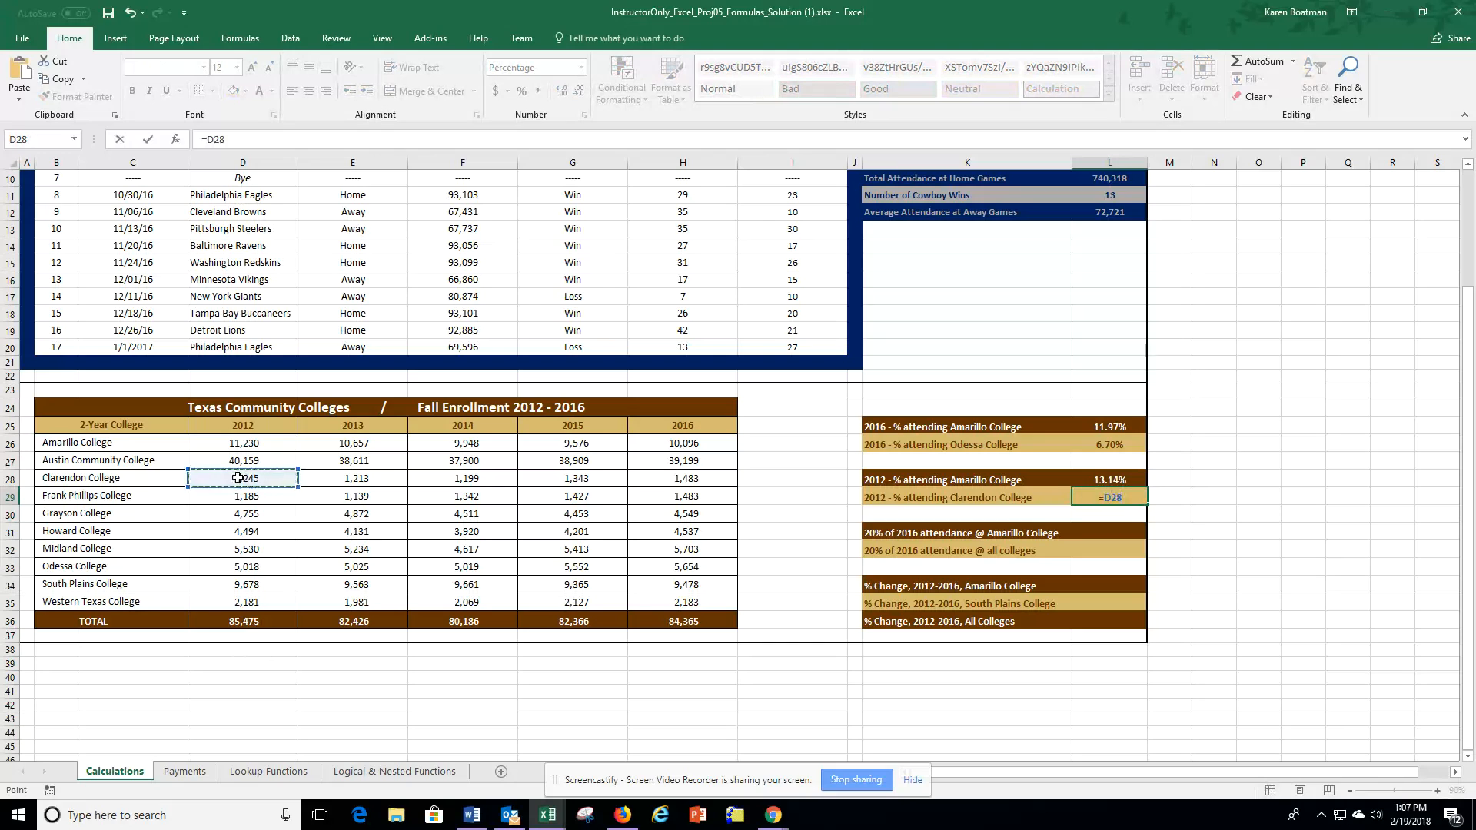
type("/")
left_click(244, 624)
key("Return")
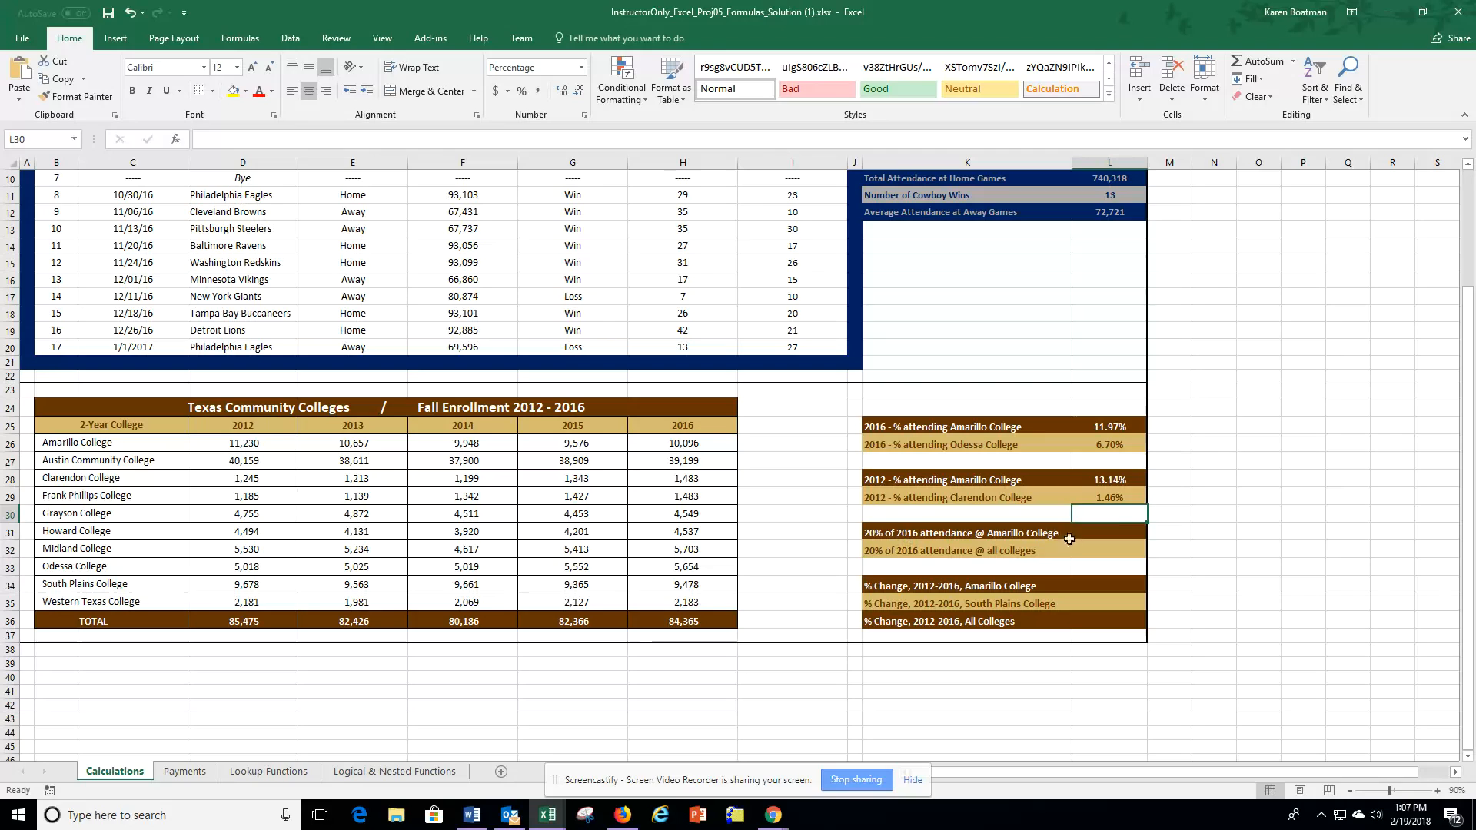
Step: Calculate 20% of 2016 attendance at Amarillo College in L31 with the formula =H26*0.2
left_click(1116, 533)
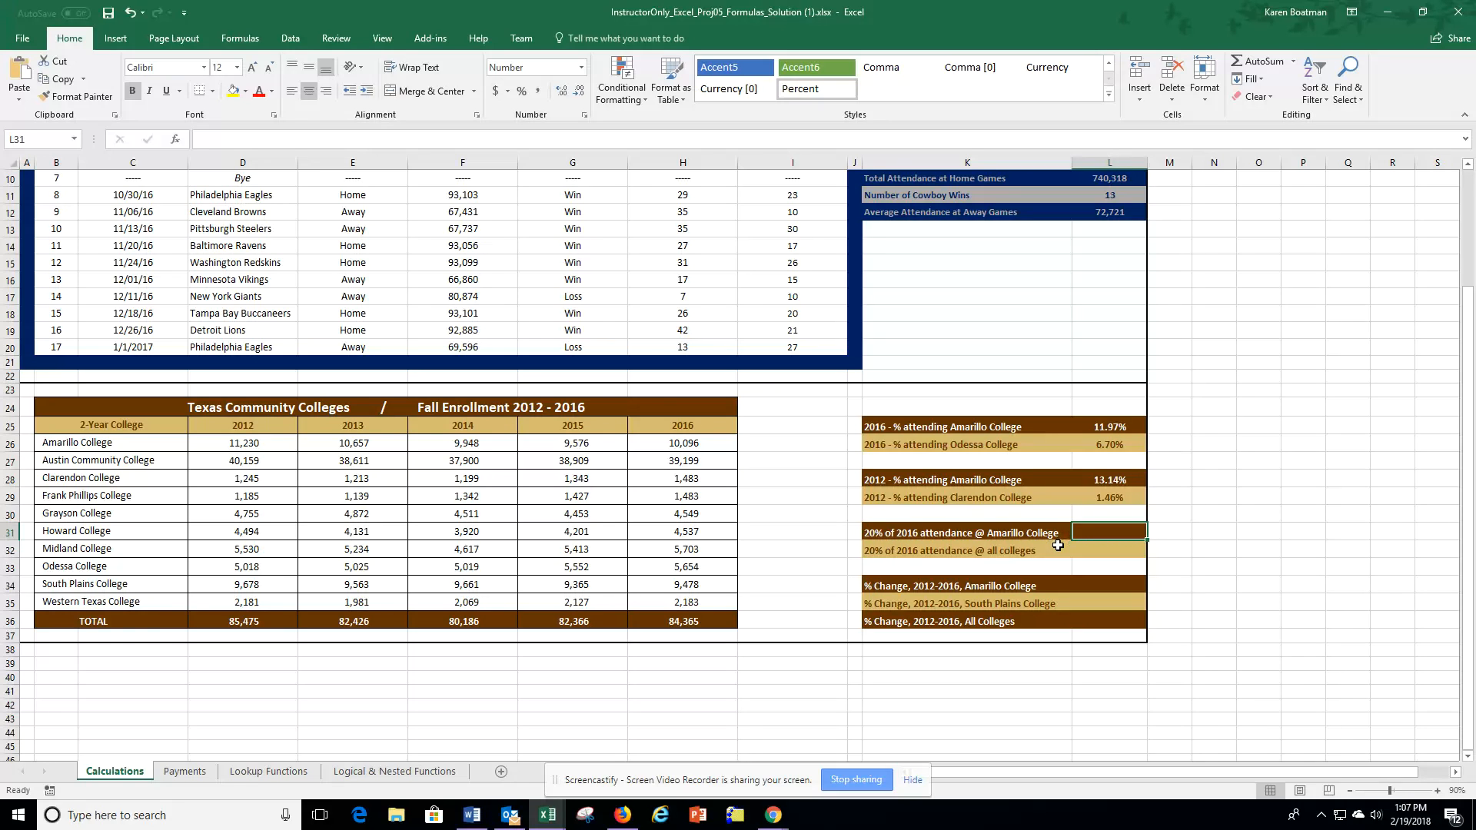
type("=")
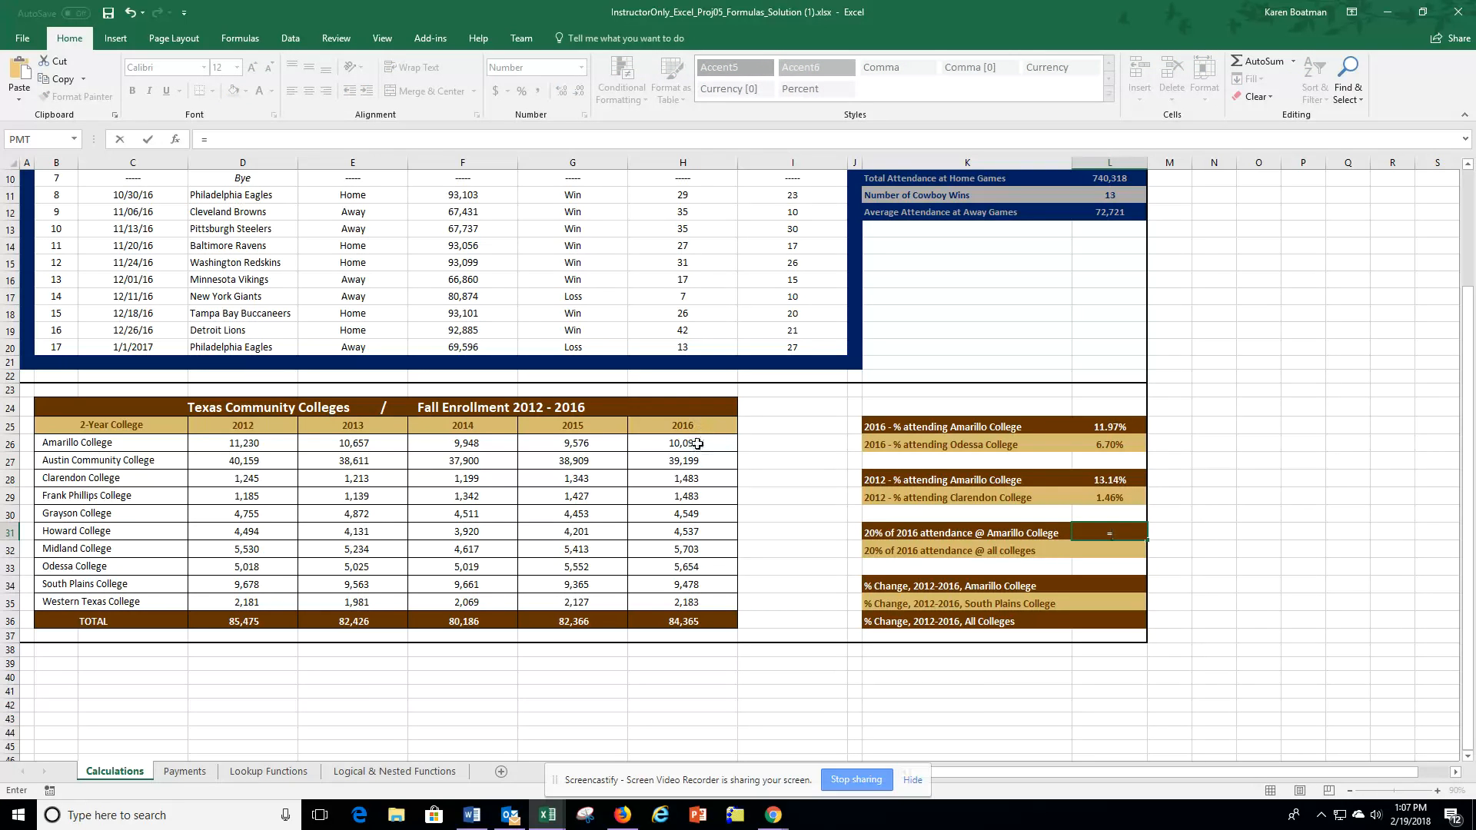
left_click(698, 444)
type("*")
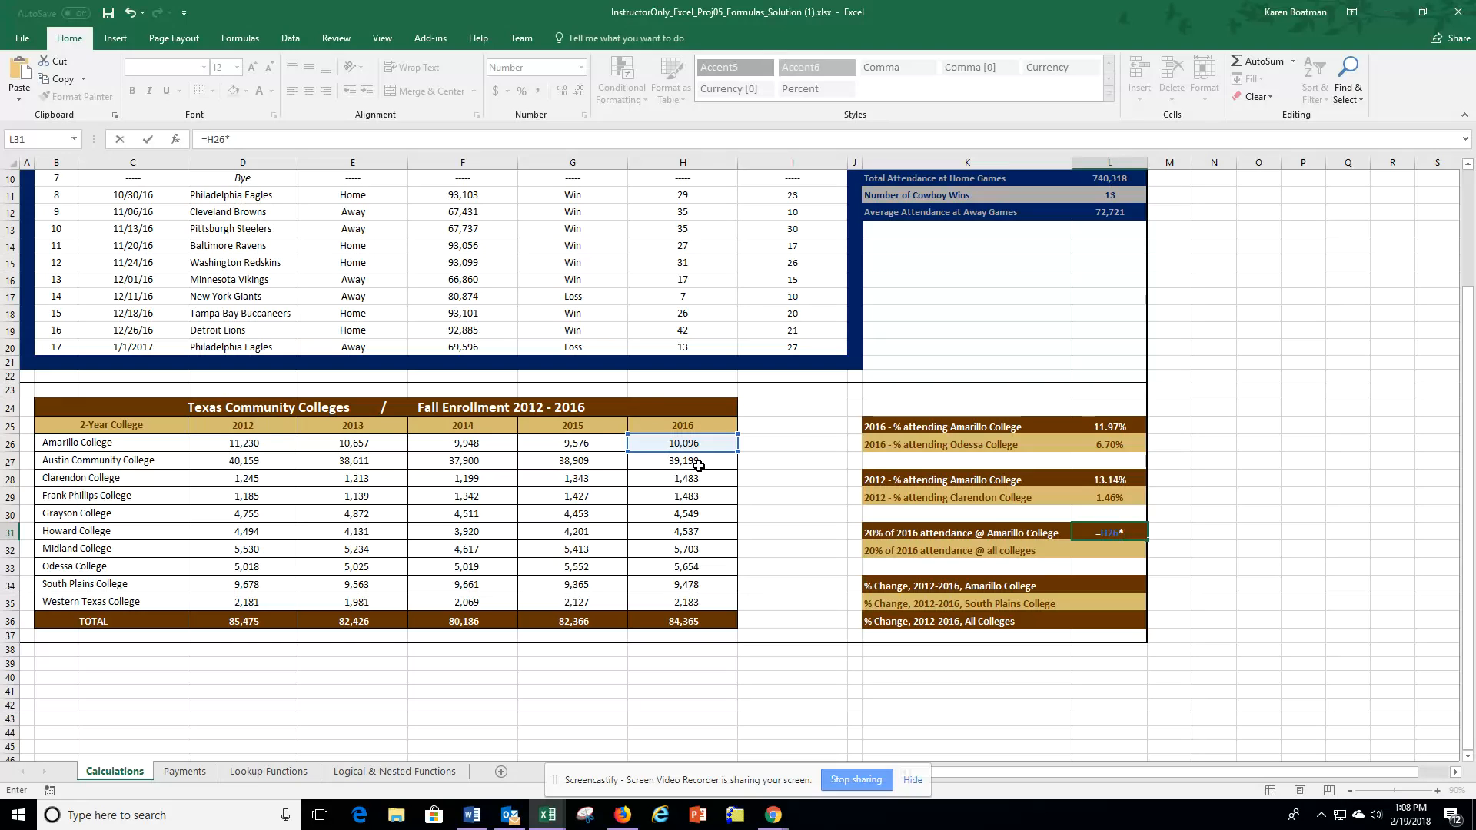
type("0.2")
key("Return")
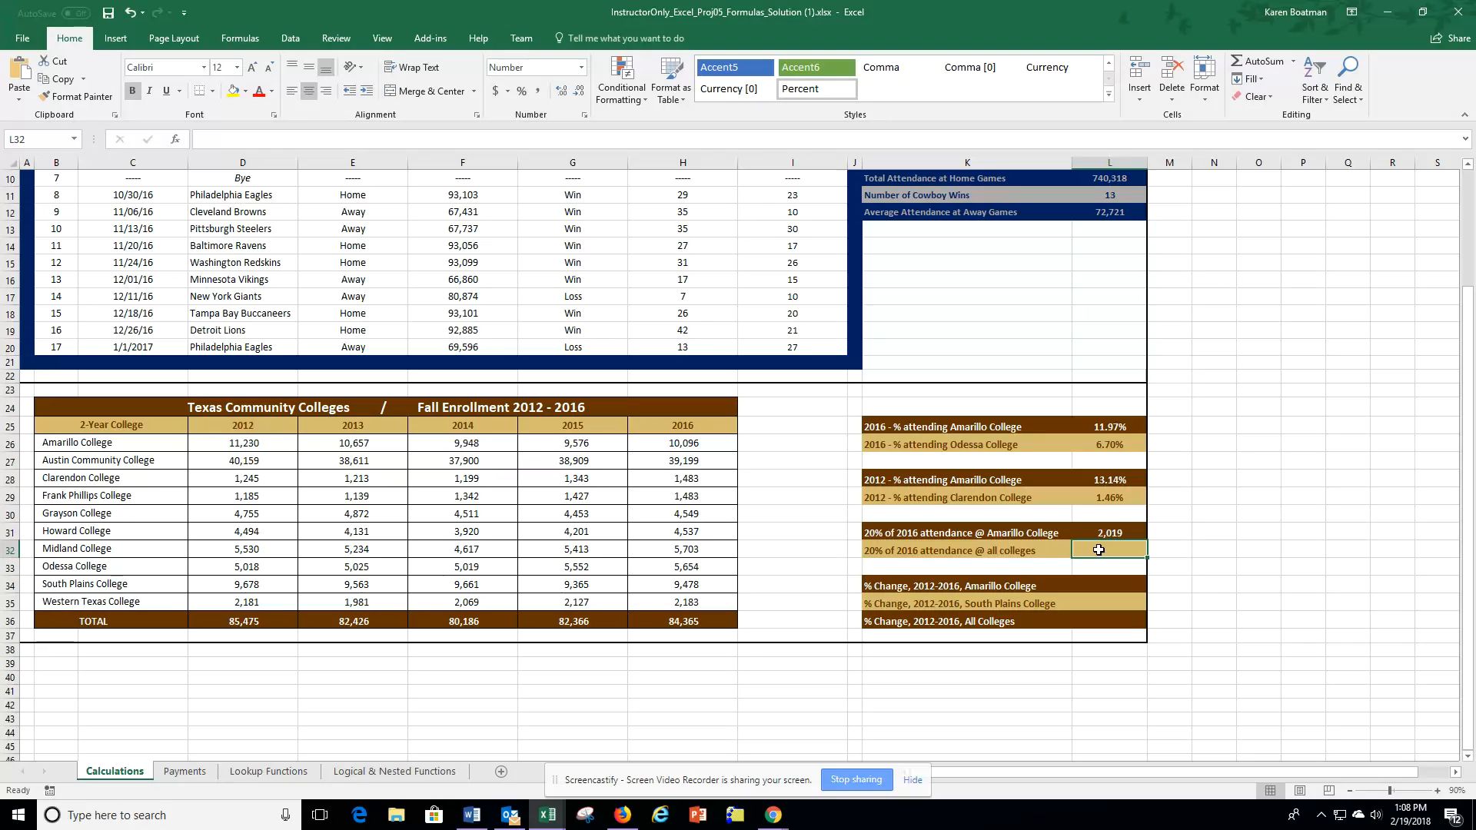
Step: Calculate 20% of 2016 attendance at all colleges in L32 with the formula =H36*20%
type("=")
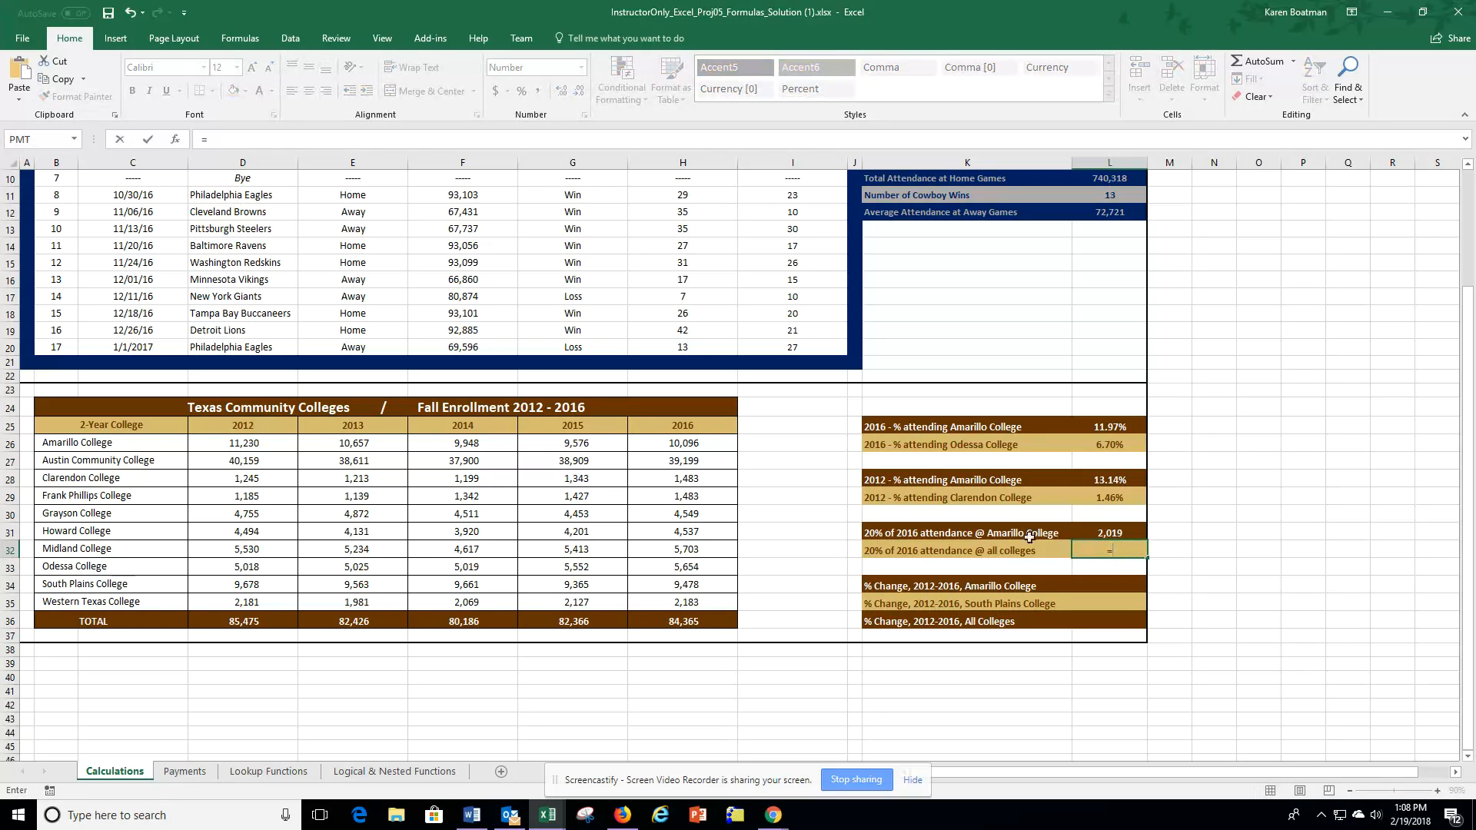
left_click(677, 624)
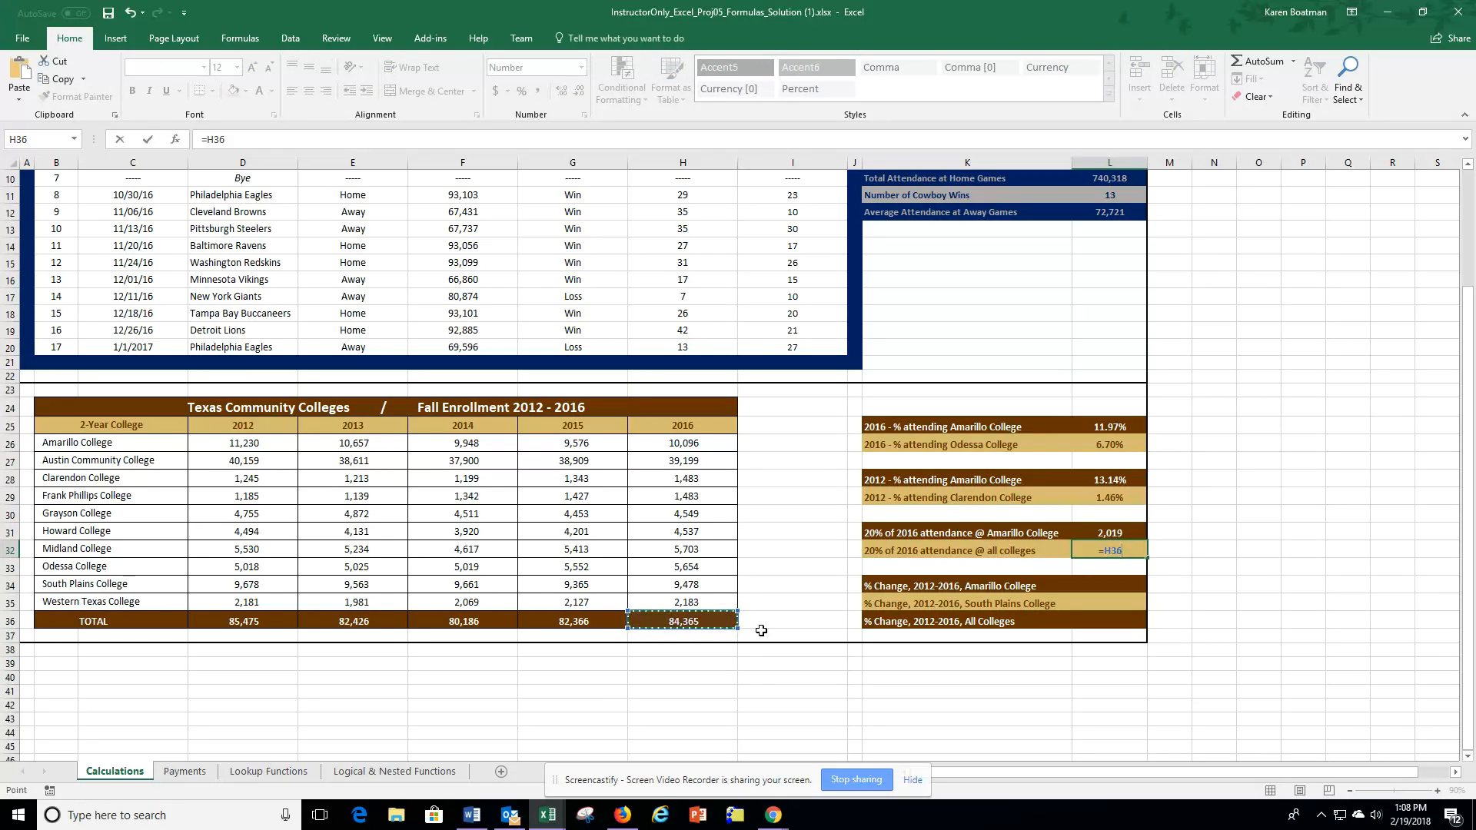
type("*")
type("20%")
key("Return")
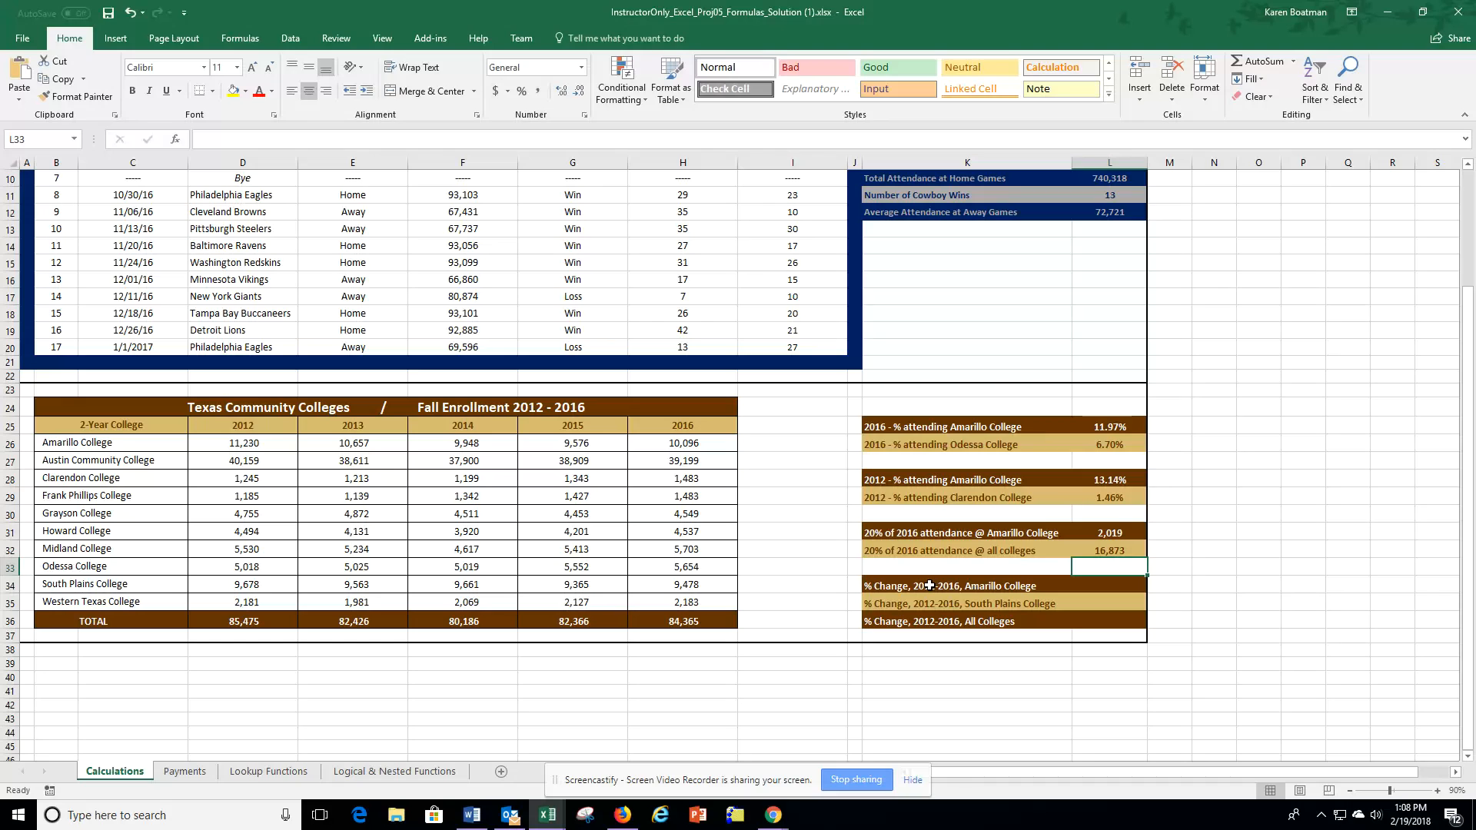
Step: Calculate the 2012-2016 percentage change for Amarillo College in L34 with the formula =(H26-D26)/D26
left_click(1116, 586)
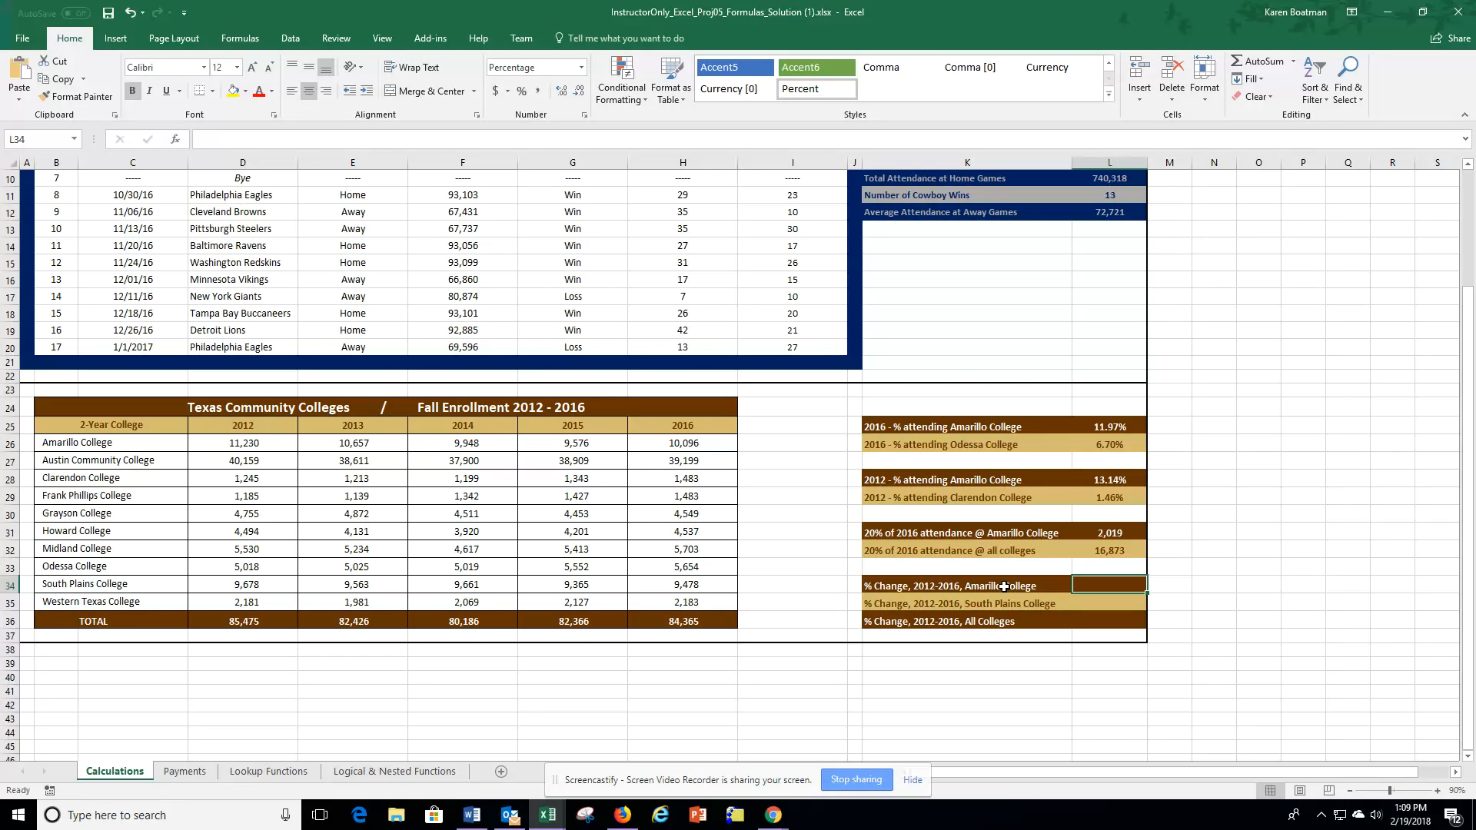
type("=")
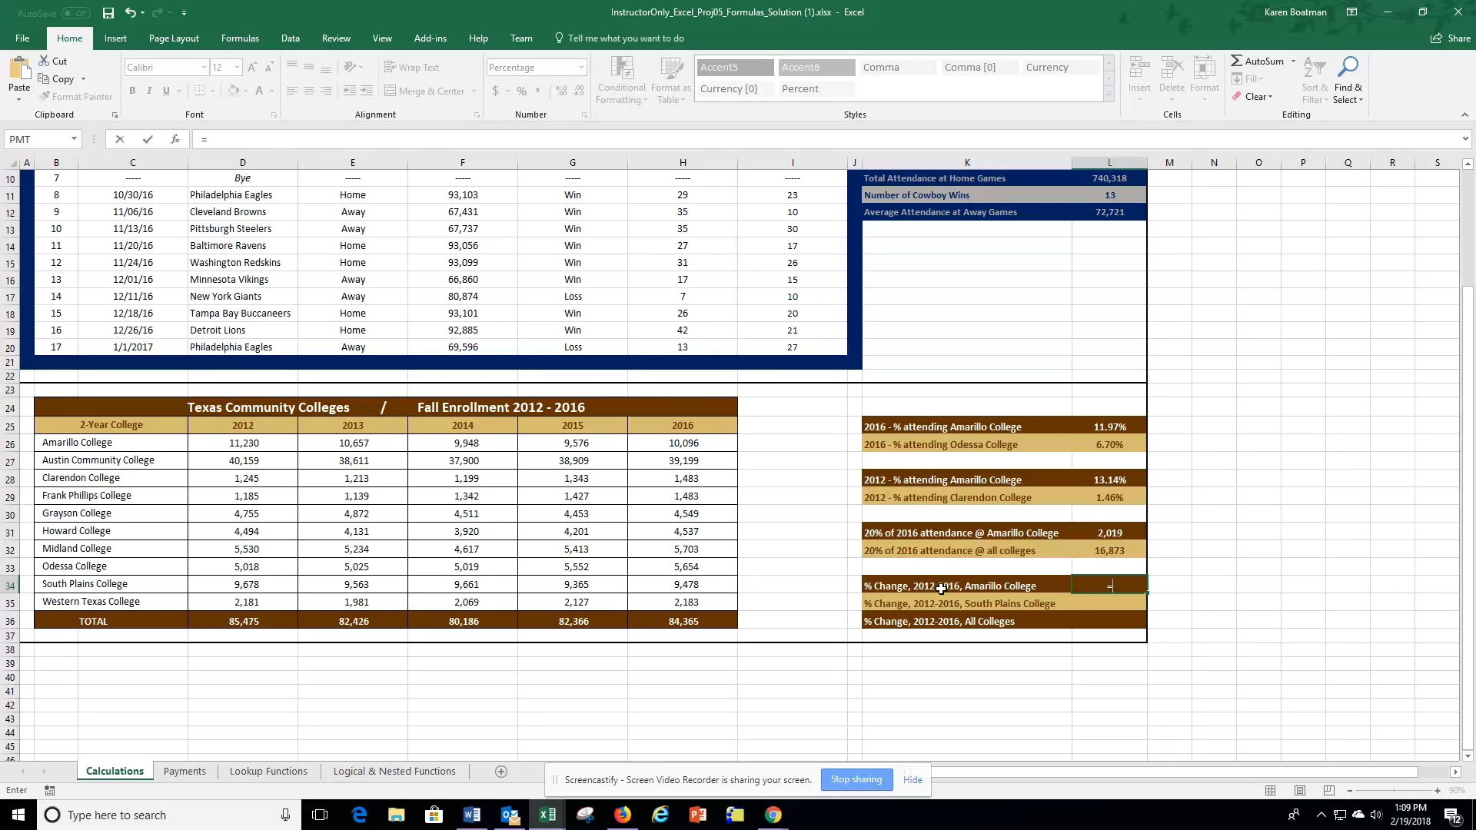
type("(")
left_click(680, 445)
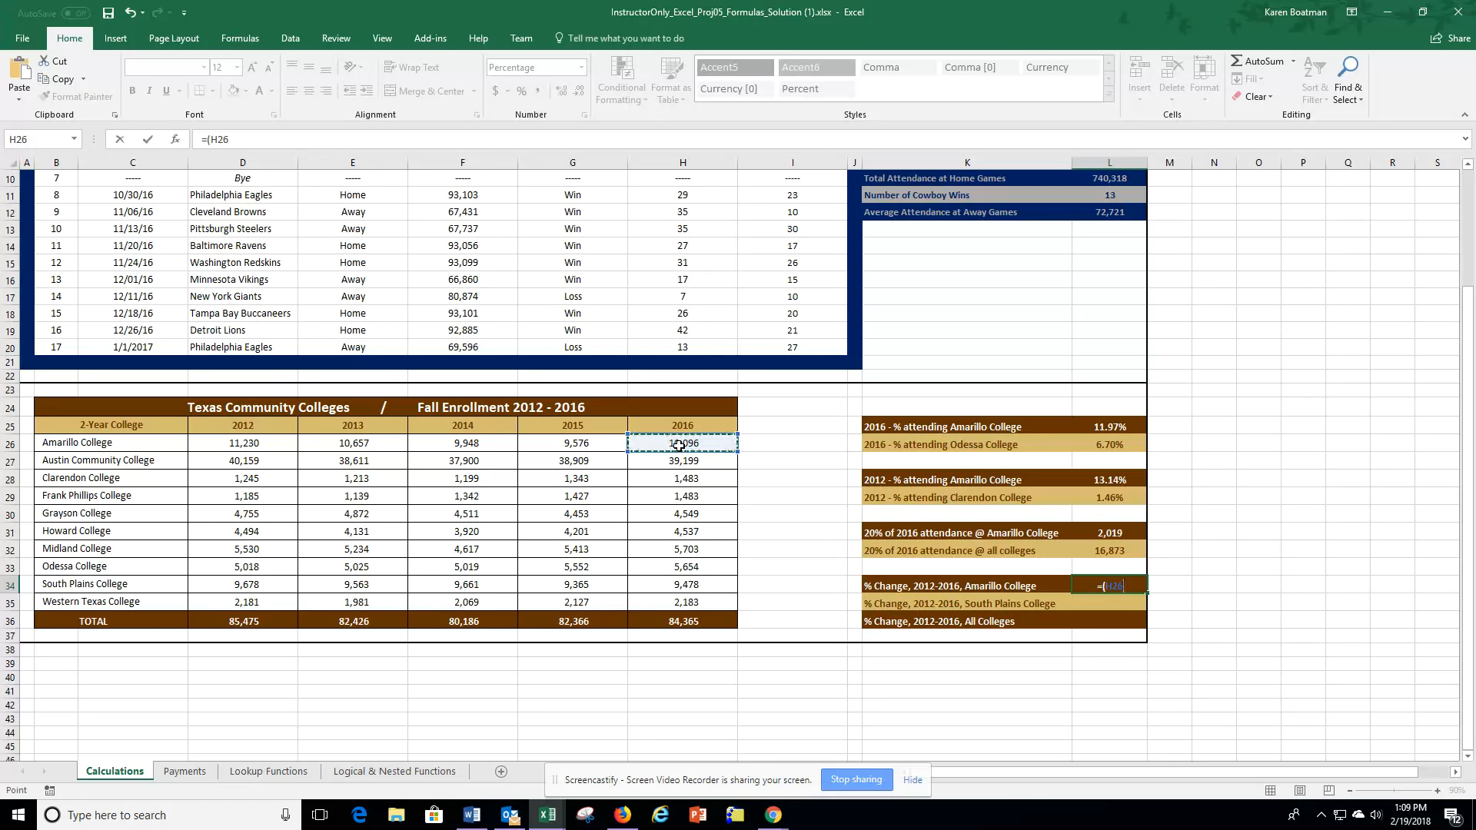
type("-")
left_click(236, 446)
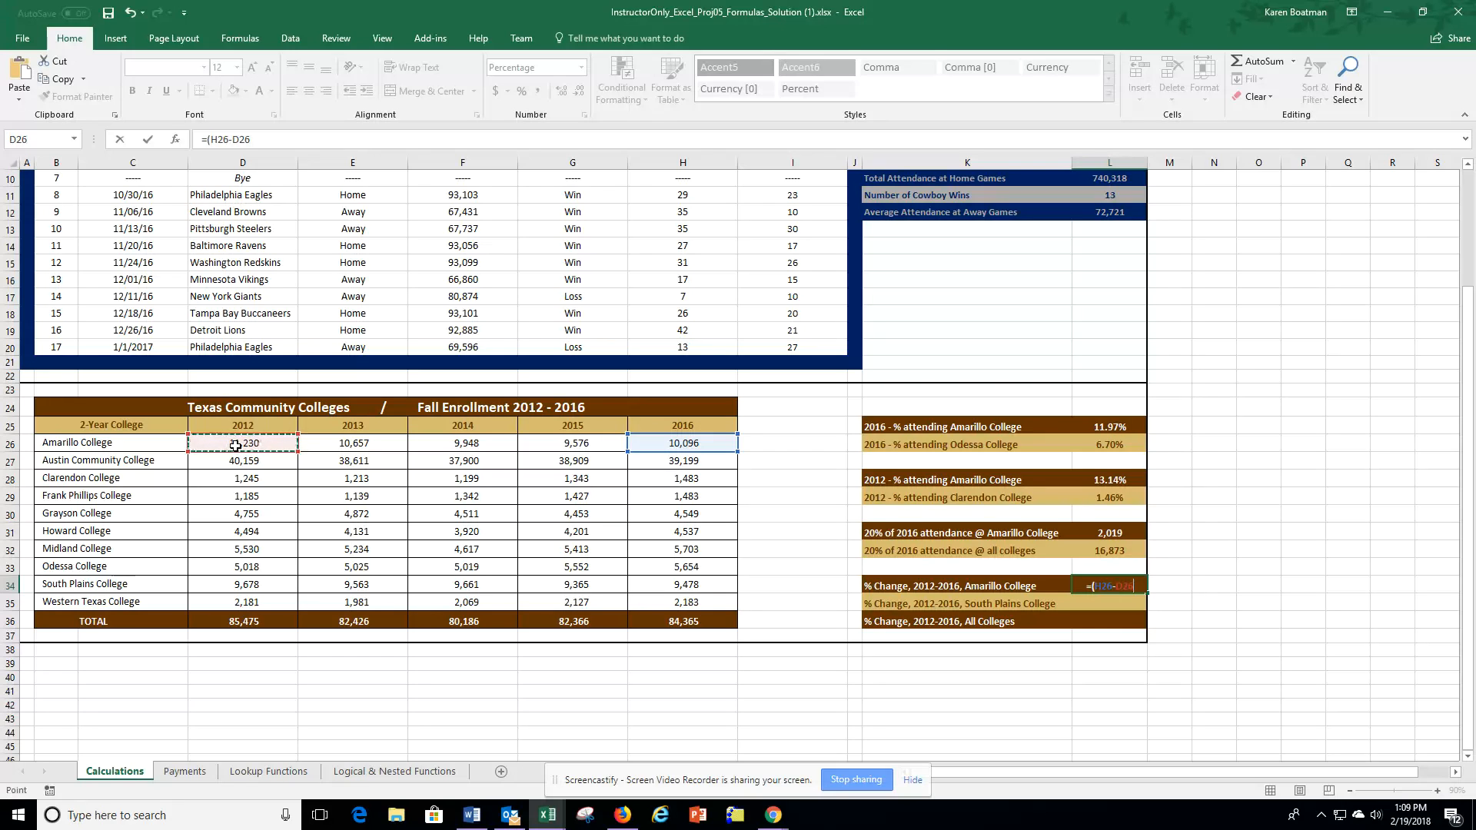
type(")/")
left_click(253, 446)
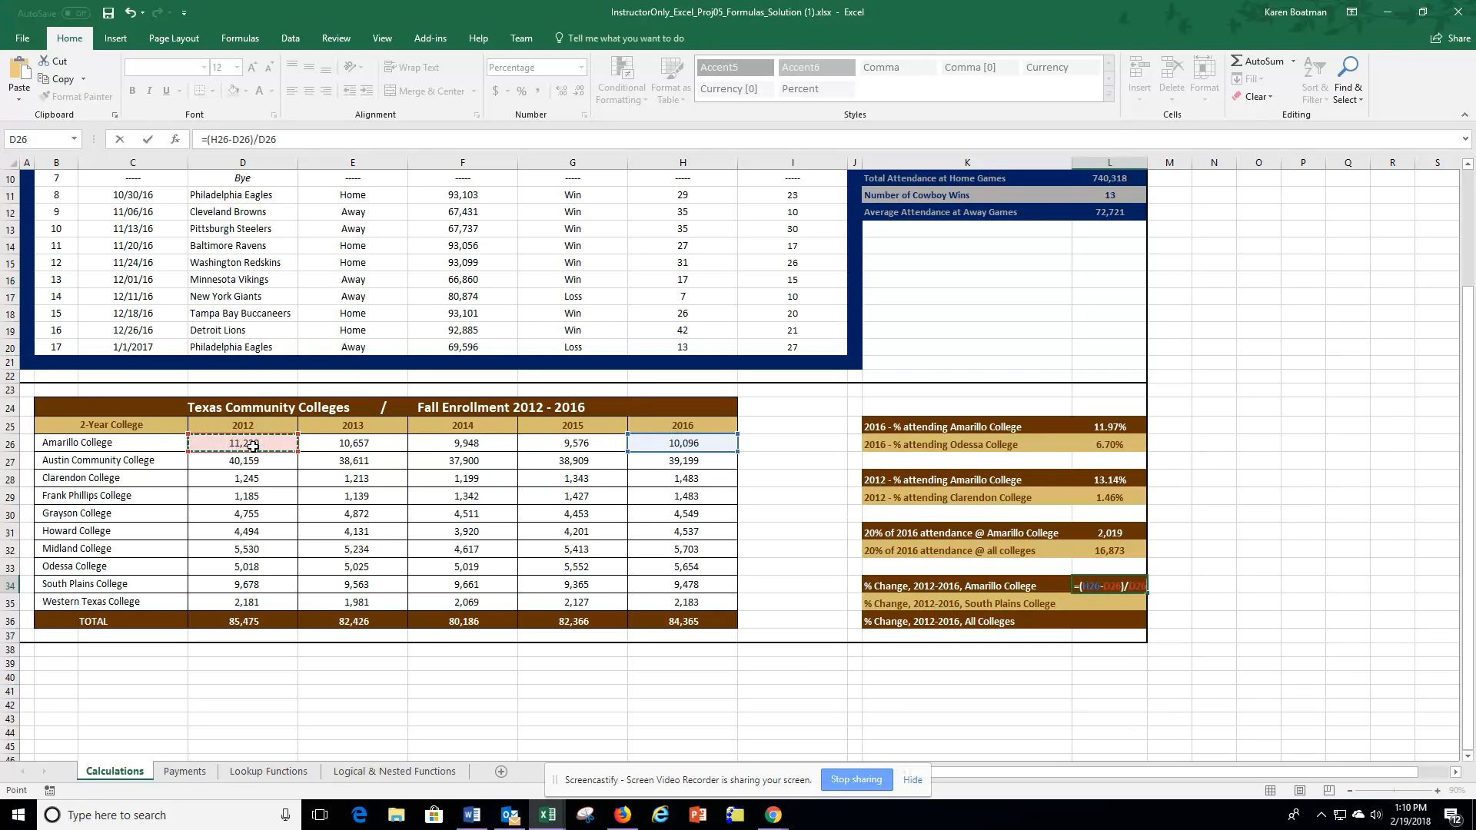
key("Return")
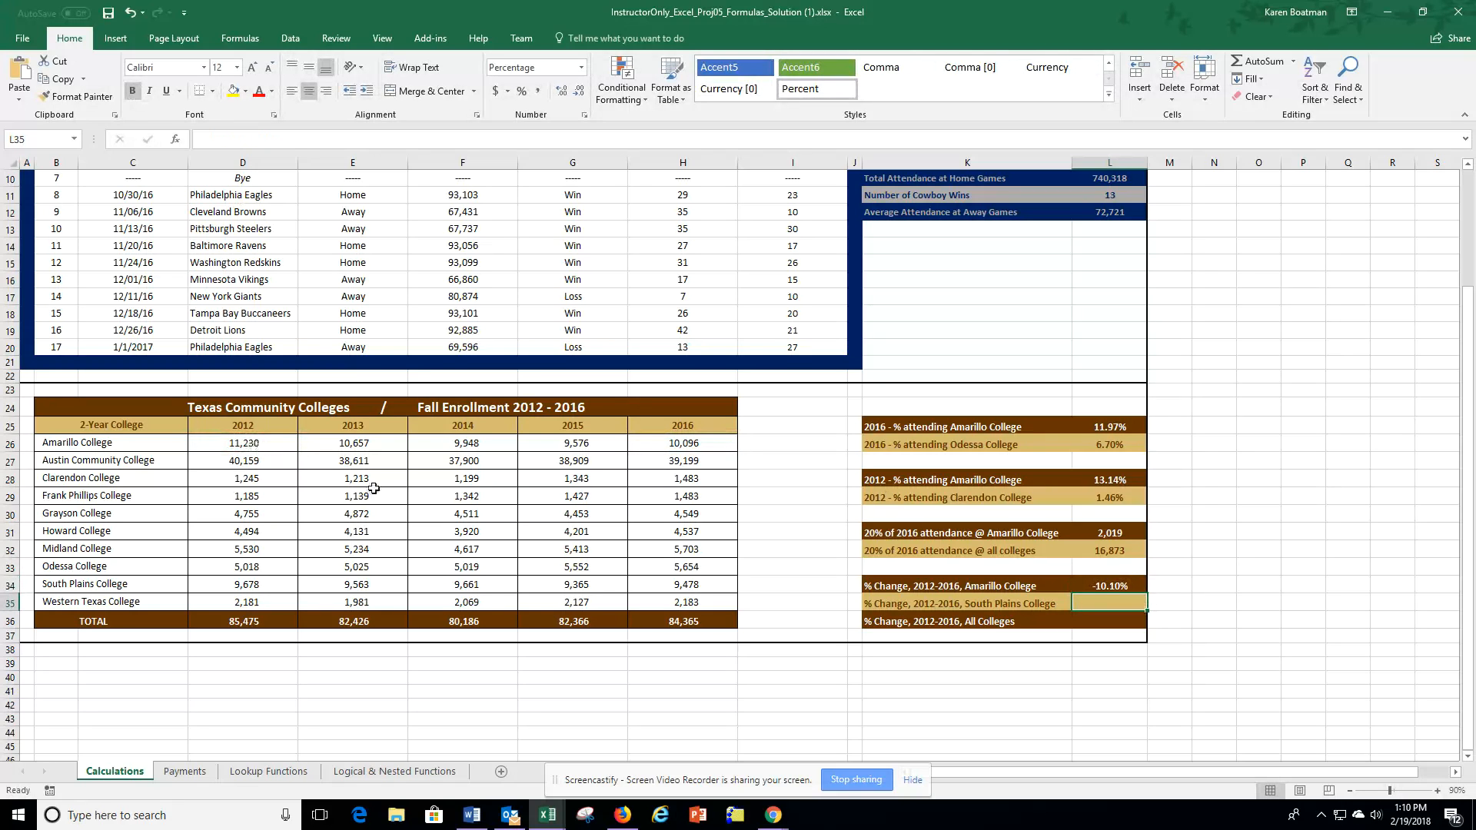